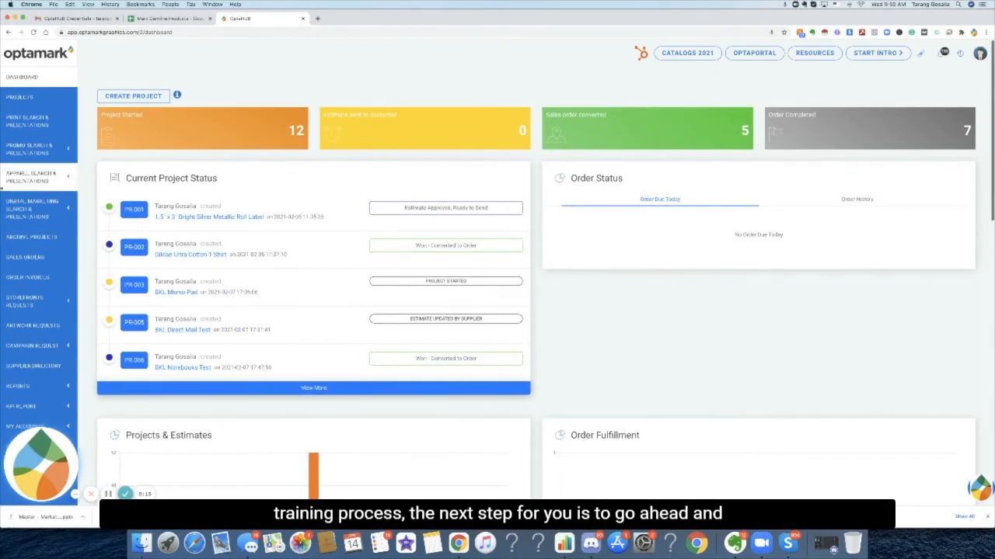
Open the Campaign Request content list and start creating a new content generator.
{"action": "scroll", "coordinate": [24, 240], "scroll_direction": "down", "scroll_amount": 2}
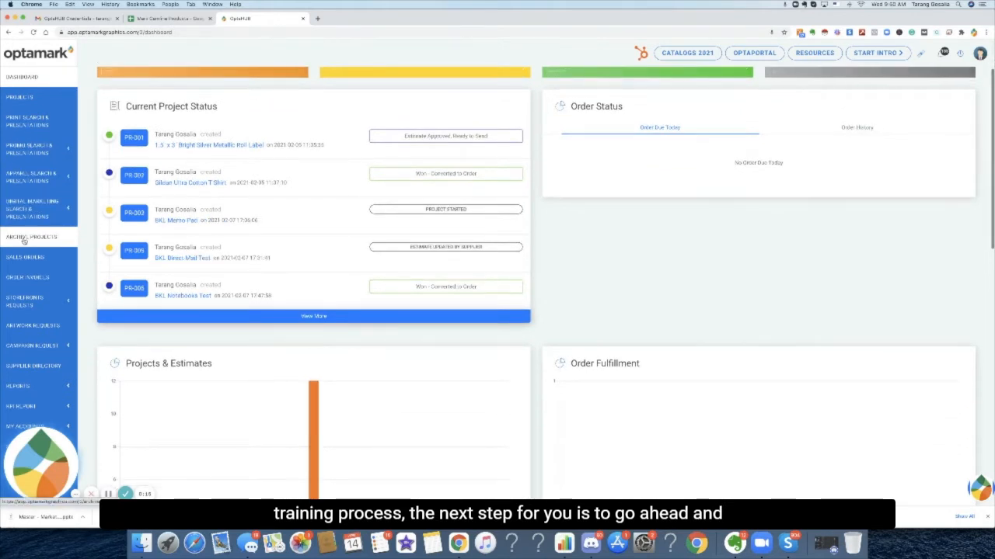
{"action": "left_click", "coordinate": [31, 345]}
{"action": "left_click", "coordinate": [48, 362]}
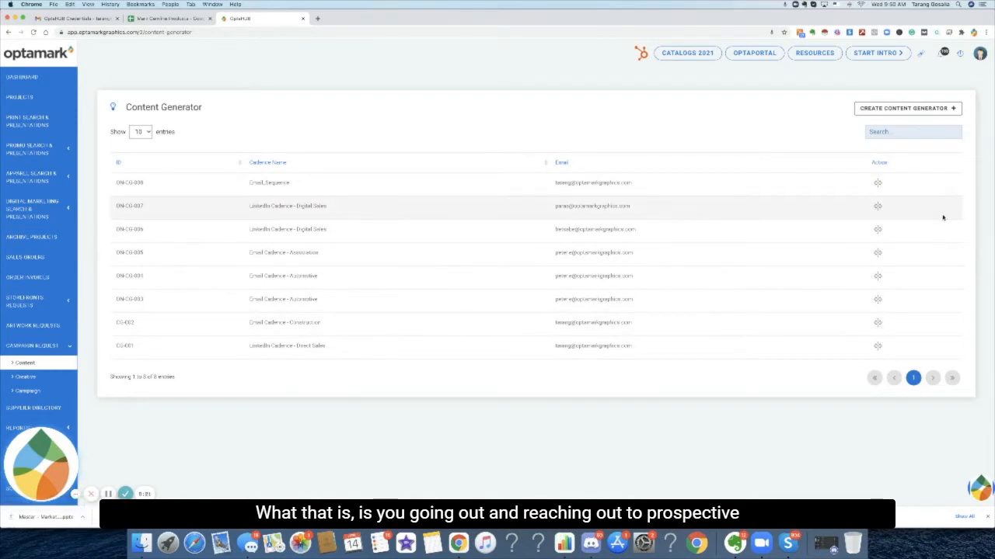
{"action": "left_click", "coordinate": [925, 108]}
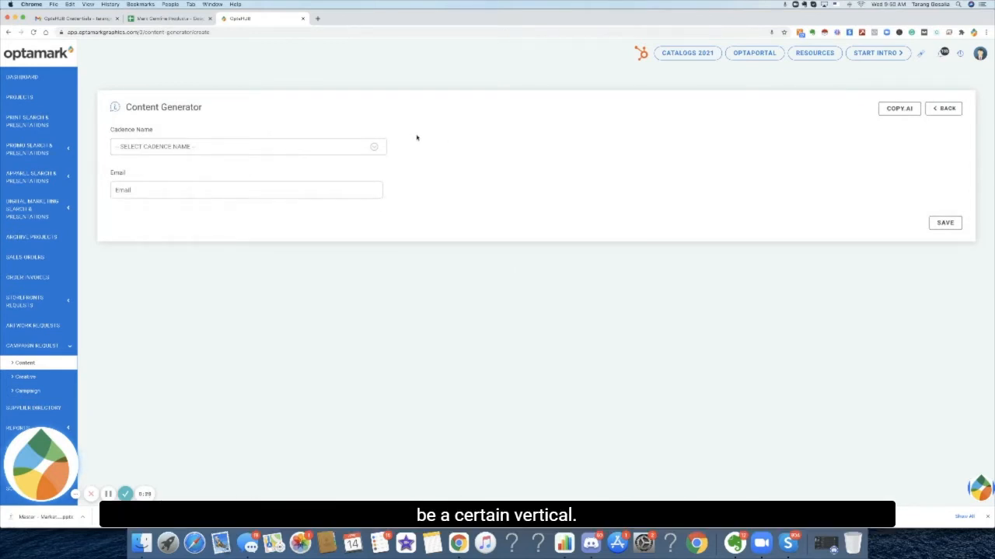
Open Copy.ai in a separate tab, then set the cadence name to Email_Sequence.
{"action": "left_click", "coordinate": [899, 109]}
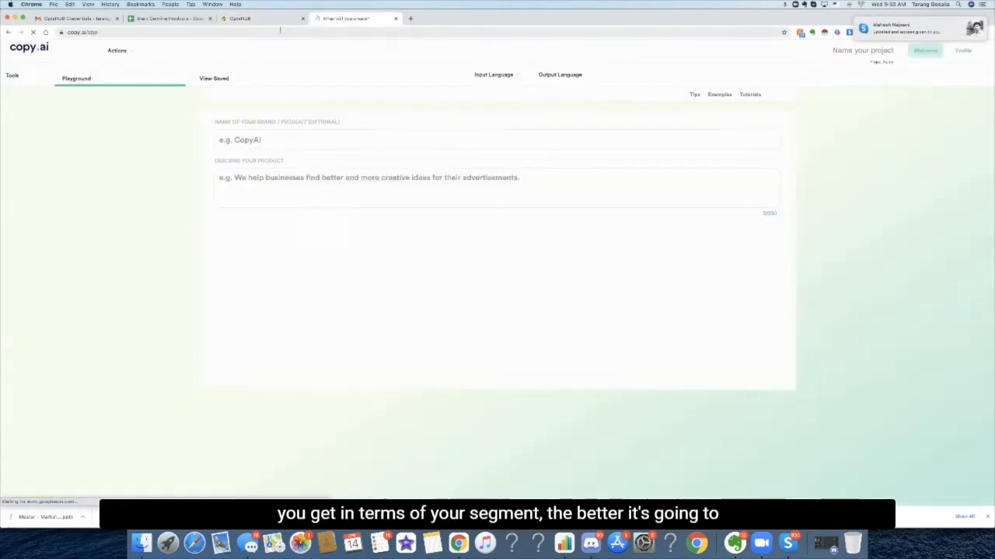
{"action": "left_click", "coordinate": [272, 19]}
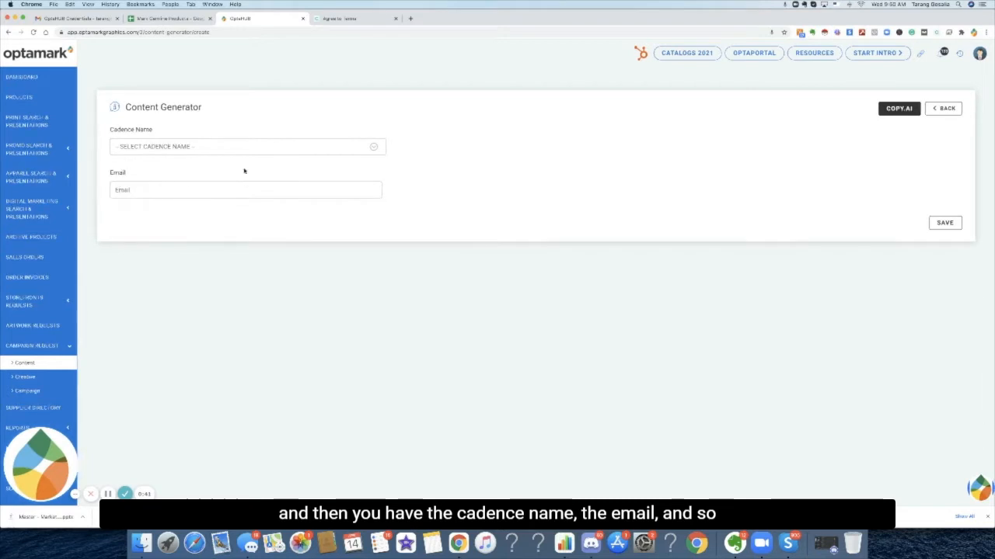
{"action": "left_click", "coordinate": [228, 149]}
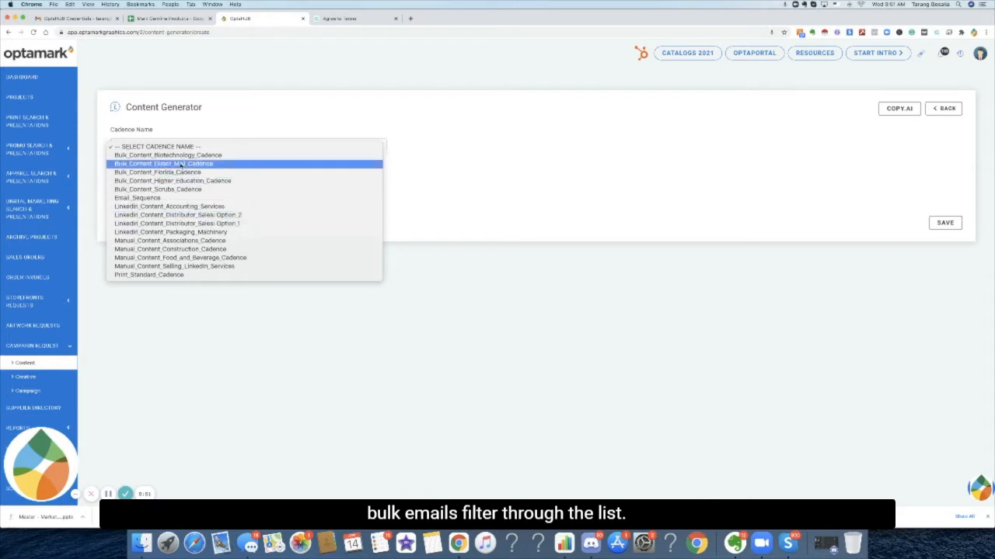
{"action": "left_click", "coordinate": [180, 199]}
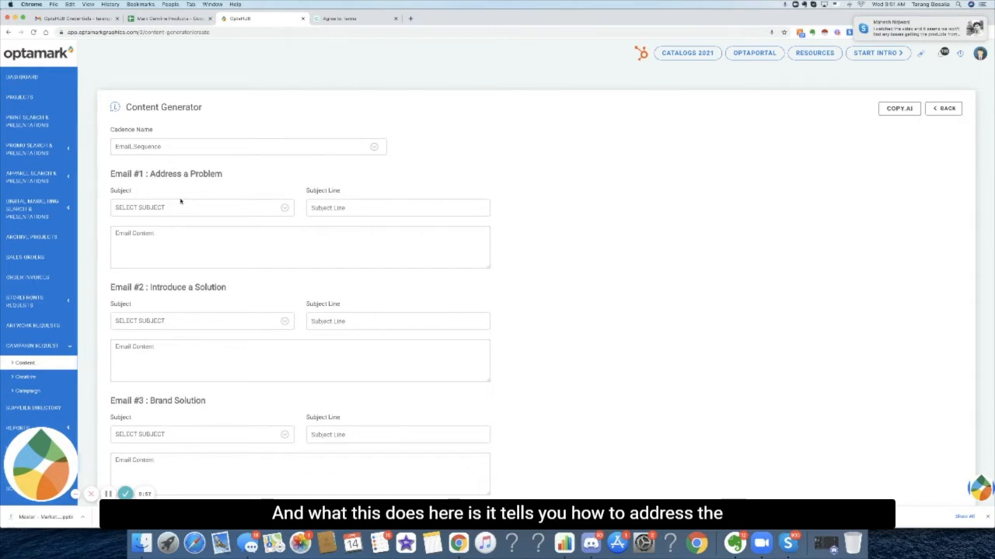
Review the email sections of the sequence, from Address a Problem down to Exclusive Offer.
{"action": "left_click_drag", "start_coordinate": [239, 183], "coordinate": [161, 177]}
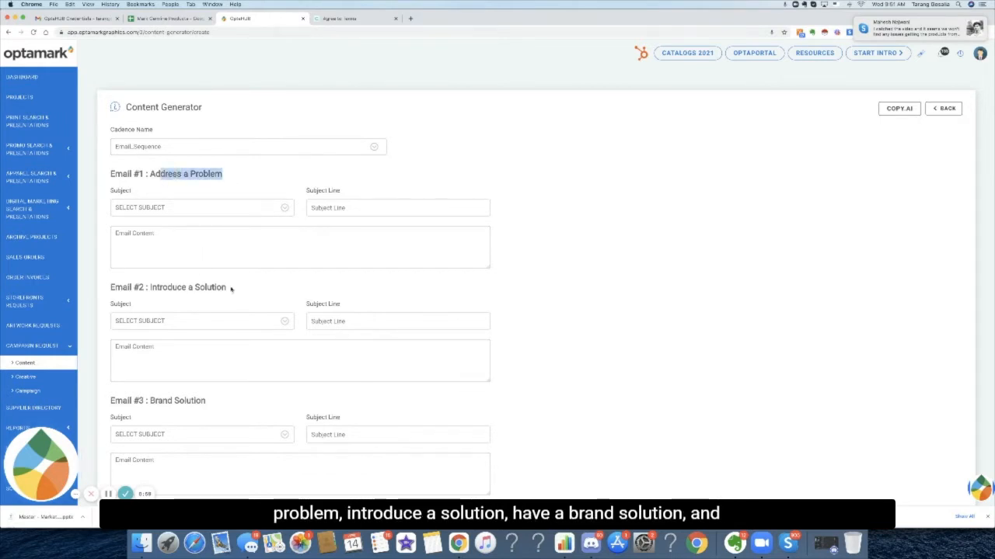
{"action": "left_click_drag", "start_coordinate": [230, 288], "coordinate": [159, 288]}
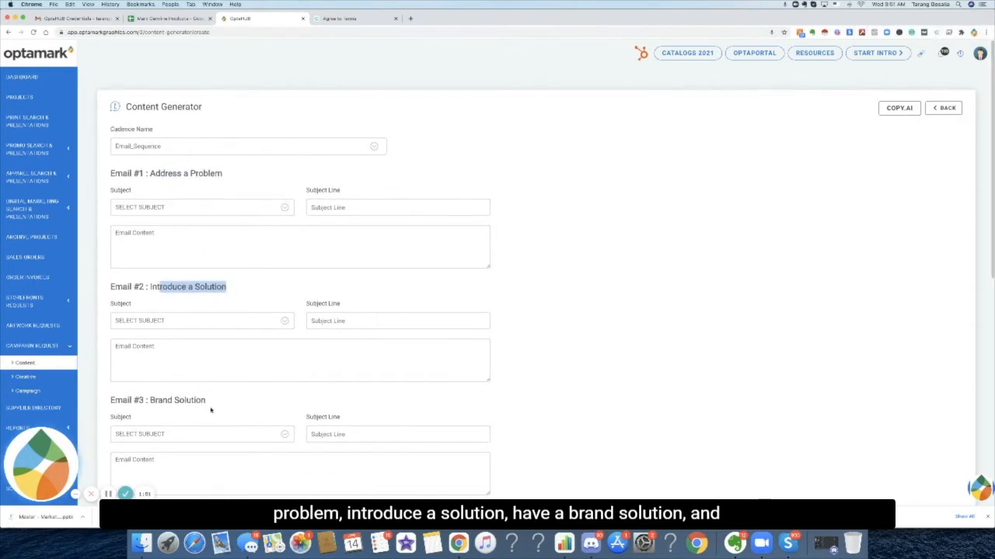
{"action": "left_click_drag", "start_coordinate": [176, 380], "coordinate": [128, 393]}
{"action": "left_click", "coordinate": [147, 384]}
{"action": "scroll", "coordinate": [147, 382], "scroll_direction": "down", "scroll_amount": 5}
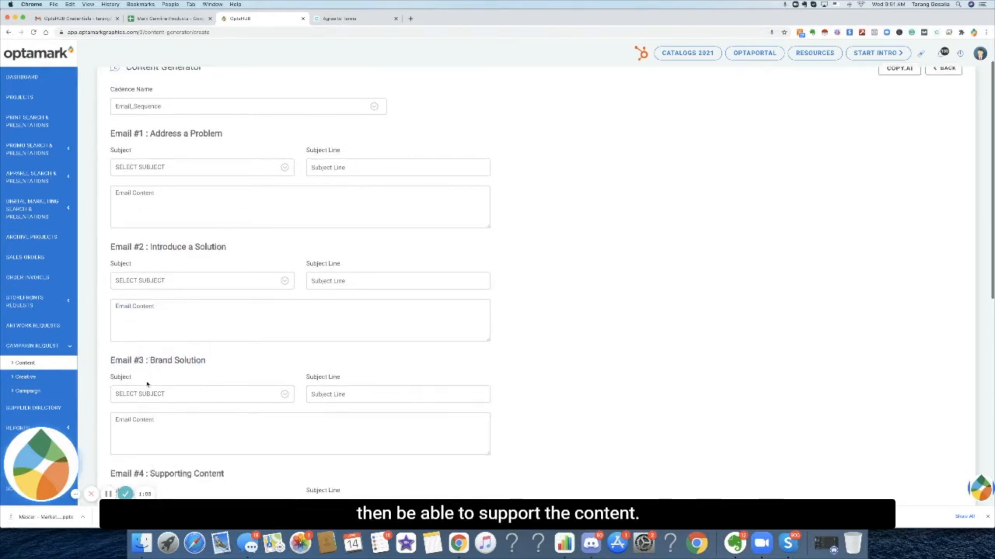
{"action": "scroll", "coordinate": [147, 382], "scroll_direction": "down", "scroll_amount": 3}
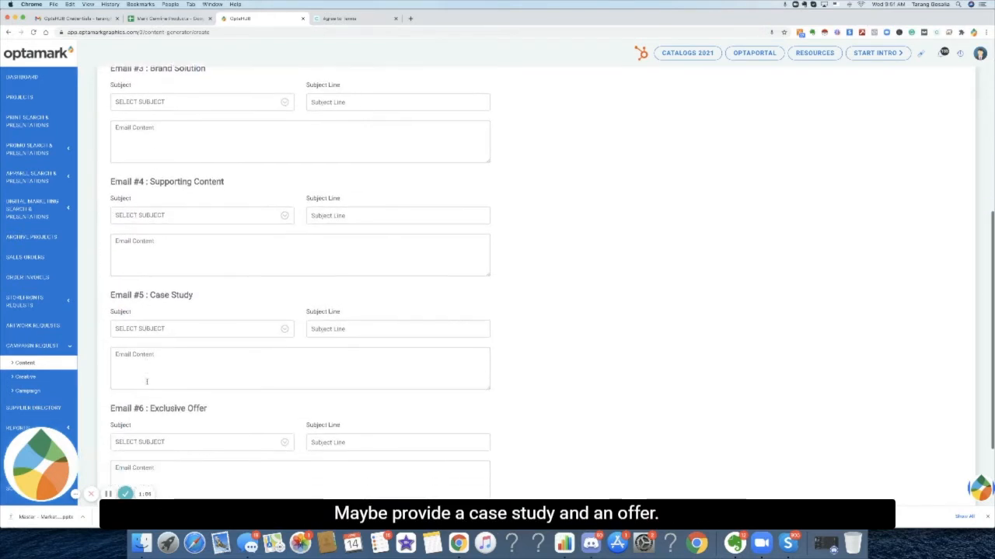
{"action": "scroll", "coordinate": [146, 382], "scroll_direction": "up", "scroll_amount": 8}
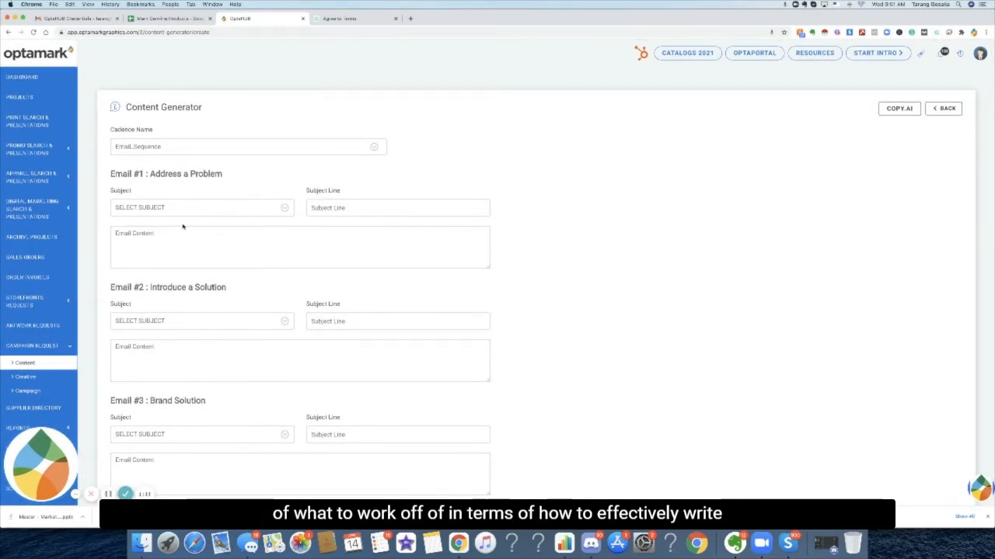
Choose 'Struggling to create great sales copy?' as Email #1's subject and copy its subject line text.
{"action": "left_click", "coordinate": [231, 209]}
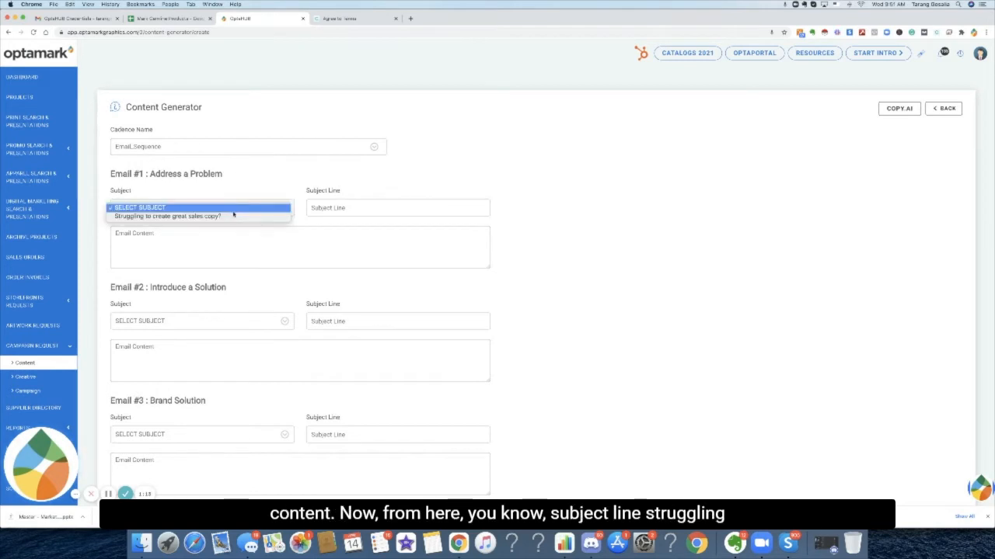
{"action": "left_click", "coordinate": [235, 216]}
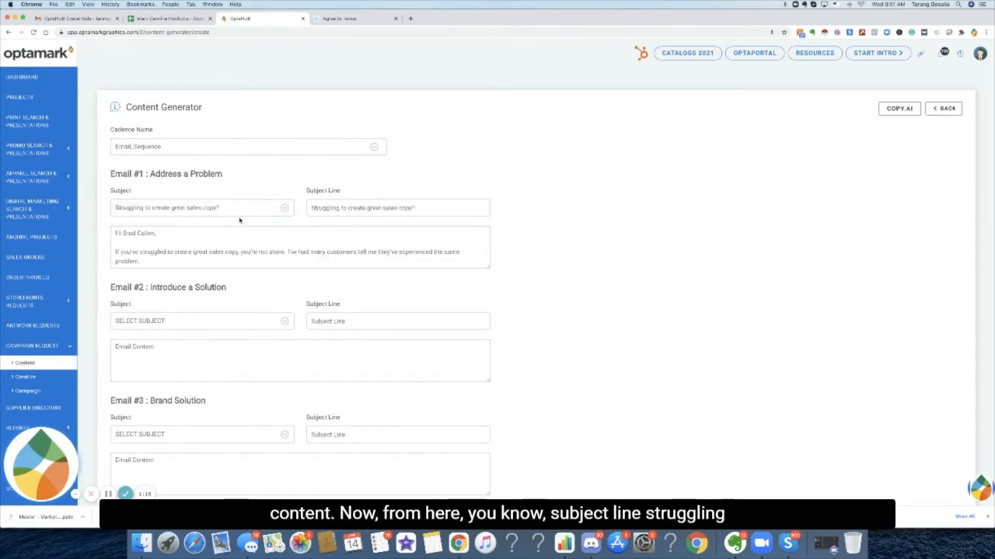
{"action": "left_click_drag", "start_coordinate": [427, 209], "coordinate": [296, 198]}
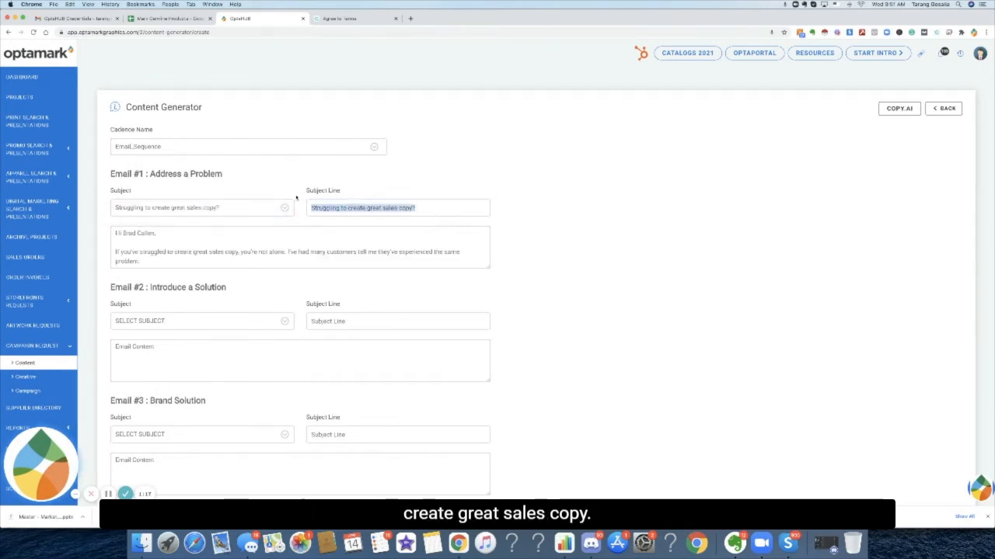
{"action": "key", "text": "super+c"}
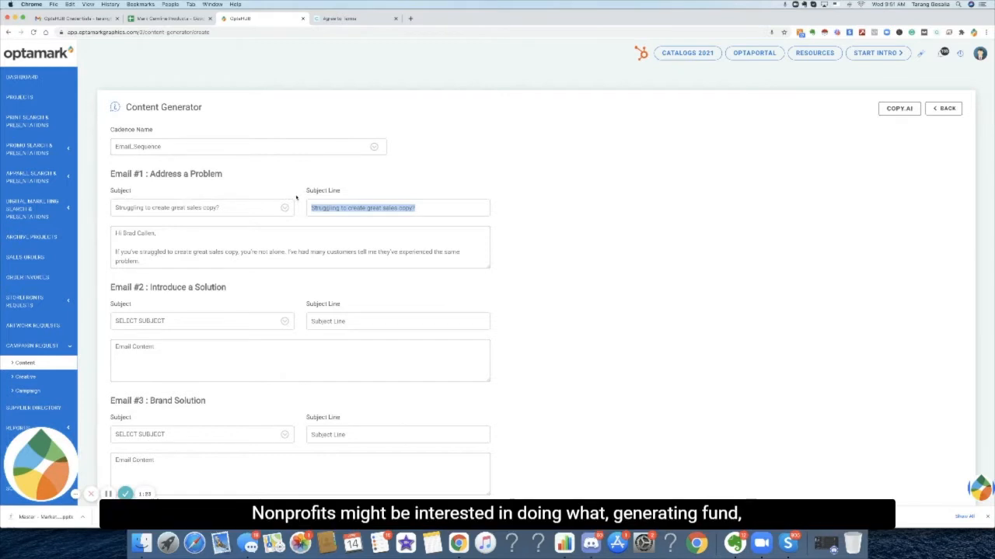
Proceed past Copy.ai's terms and clear the example product description.
{"action": "left_click", "coordinate": [354, 20]}
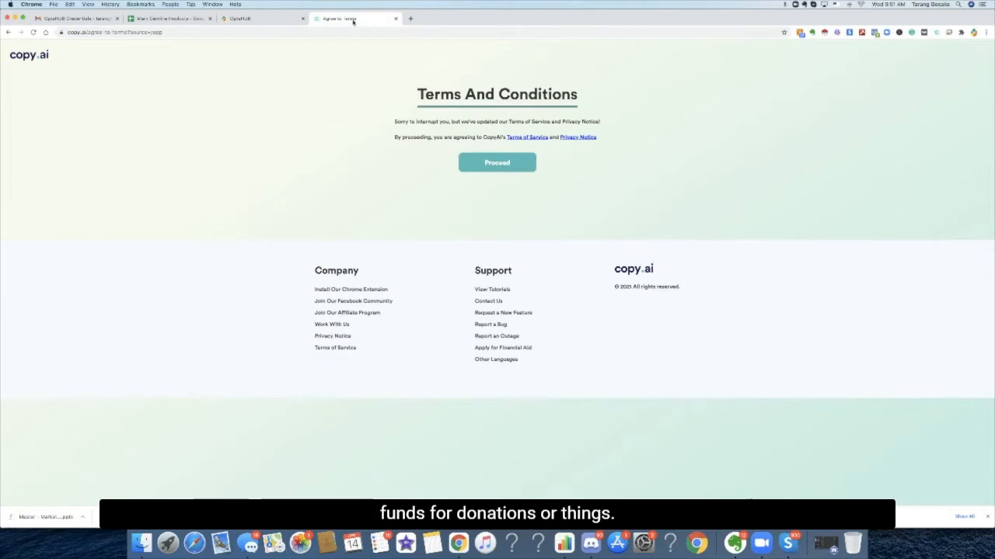
{"action": "left_click", "coordinate": [498, 160]}
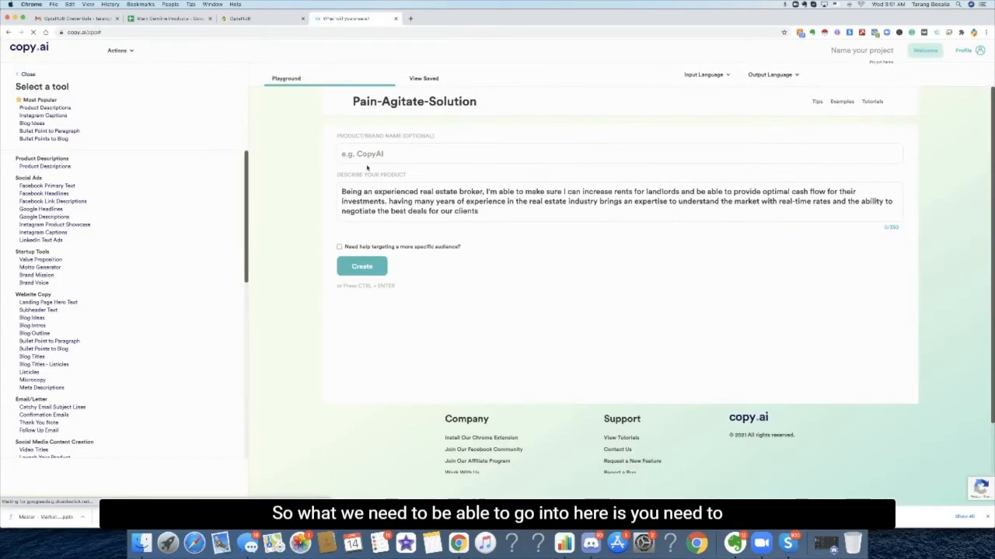
{"action": "left_click_drag", "start_coordinate": [482, 211], "coordinate": [226, 140]}
{"action": "key", "text": "BackSpace"}
{"action": "key", "text": "BackSpace"}
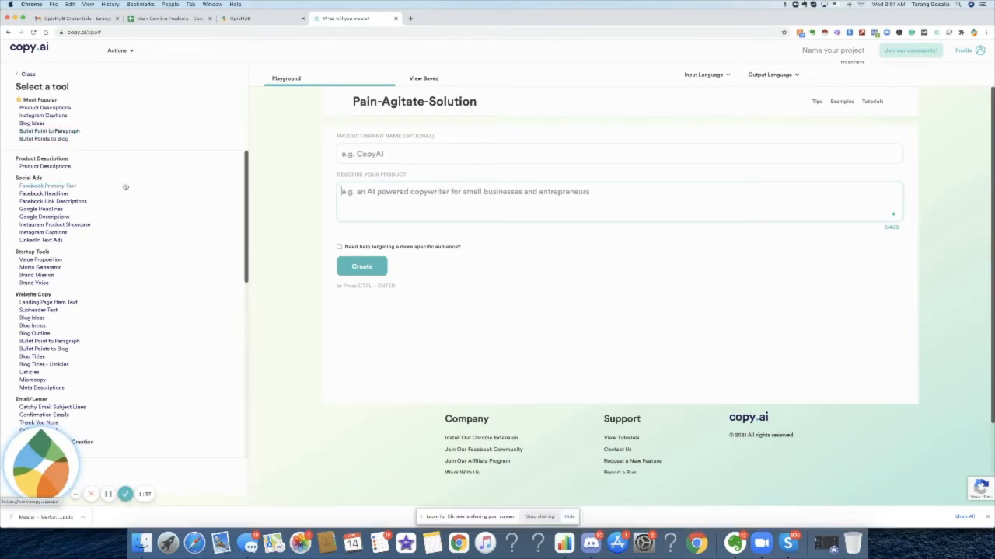
Open the Catchy Email Subject Lines tool and paste the copied subject line as the description.
{"action": "scroll", "coordinate": [124, 187], "scroll_direction": "down", "scroll_amount": 2}
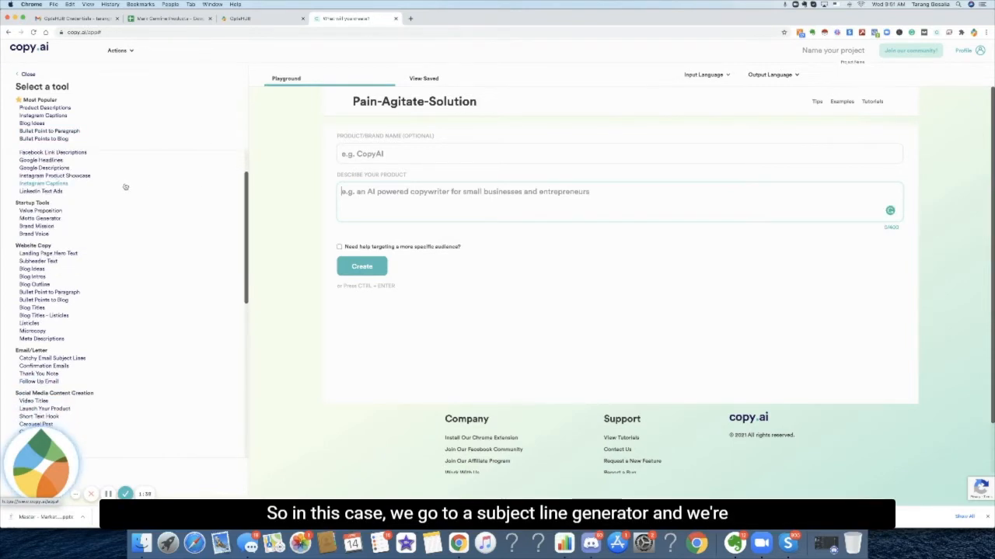
{"action": "left_click", "coordinate": [78, 357]}
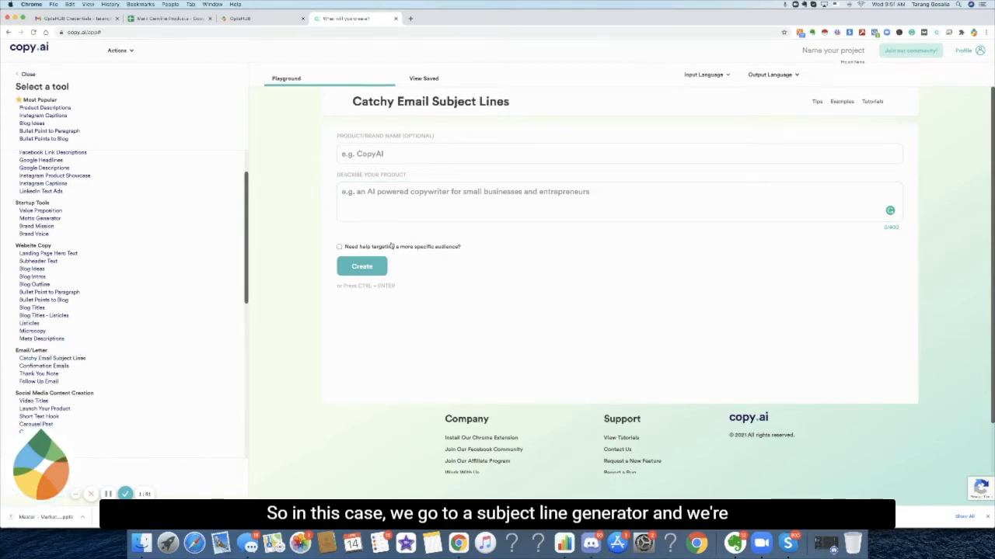
{"action": "key", "text": "super+v"}
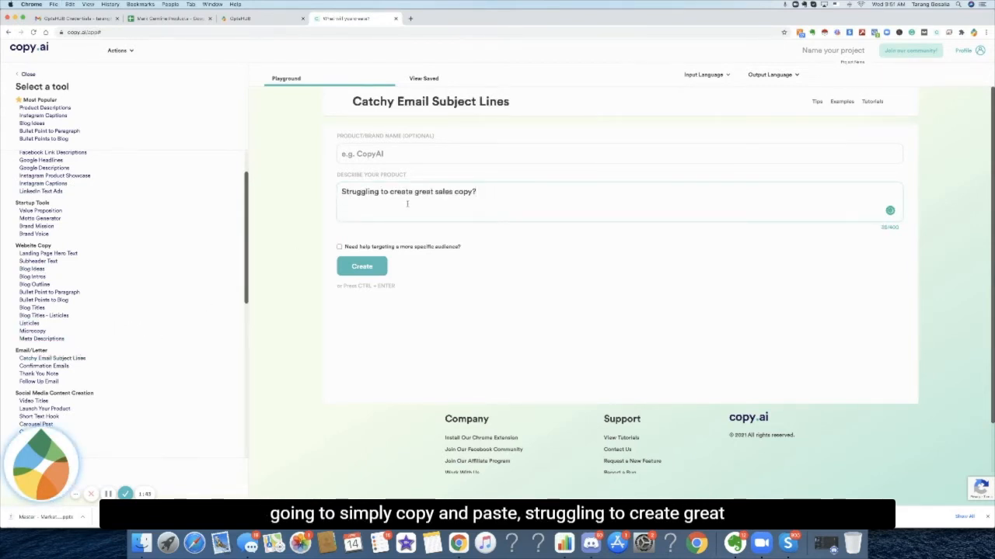
Reword the description to 'Struggling to create great fundraising efforts' and generate subject lines.
{"action": "left_click_drag", "start_coordinate": [520, 196], "coordinate": [435, 192]}
{"action": "key", "text": "BackSpace"}
{"action": "key", "text": "BackSpace"}
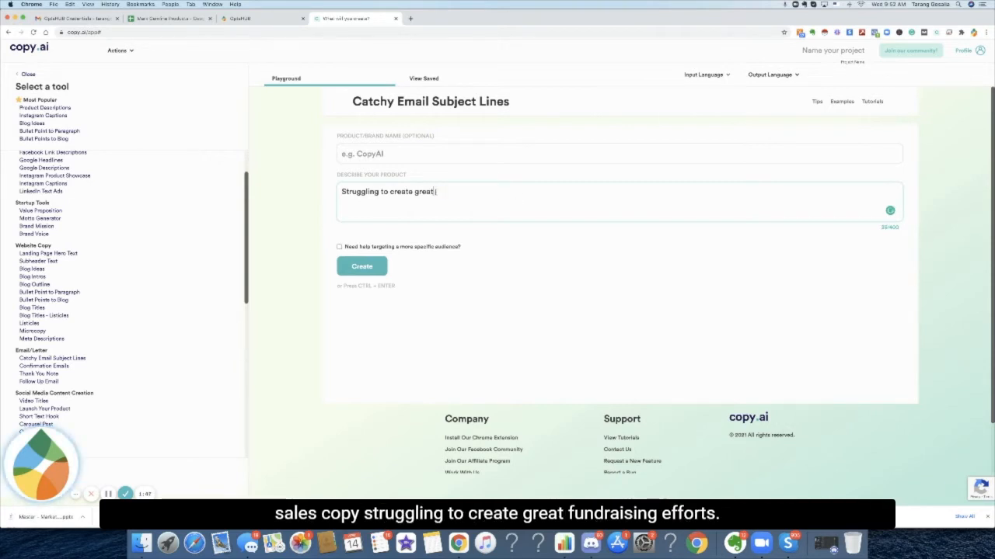
{"action": "type", "text": "fundraising efforts?"}
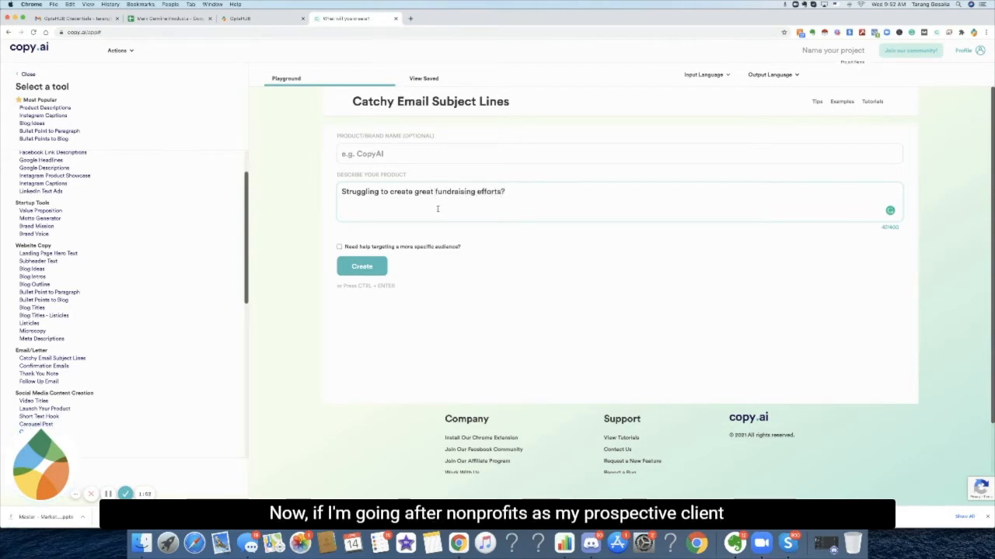
{"action": "left_click", "coordinate": [361, 269]}
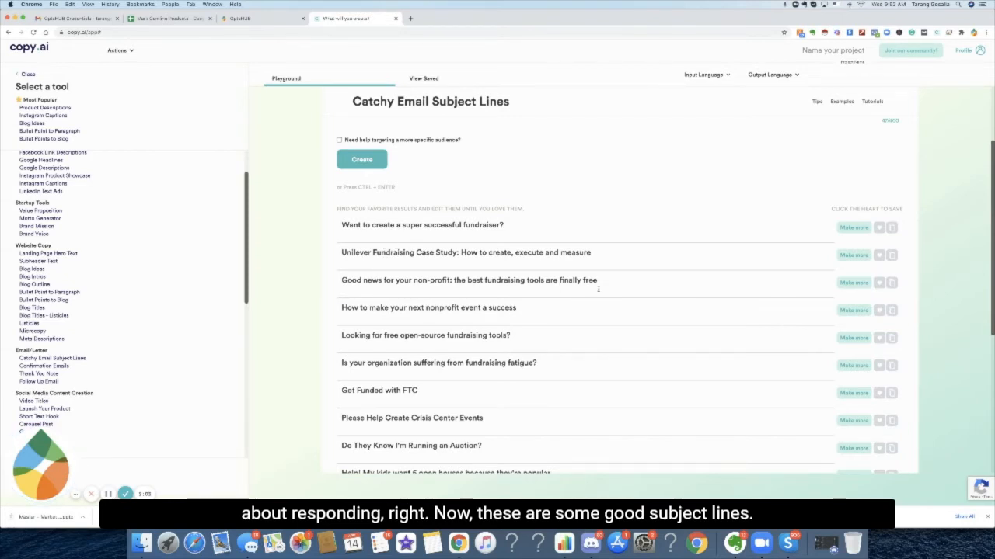
Copy 'Want to create a super successful fundraiser?' and paste it as Email #1's subject line.
{"action": "left_click_drag", "start_coordinate": [821, 286], "coordinate": [342, 278]}
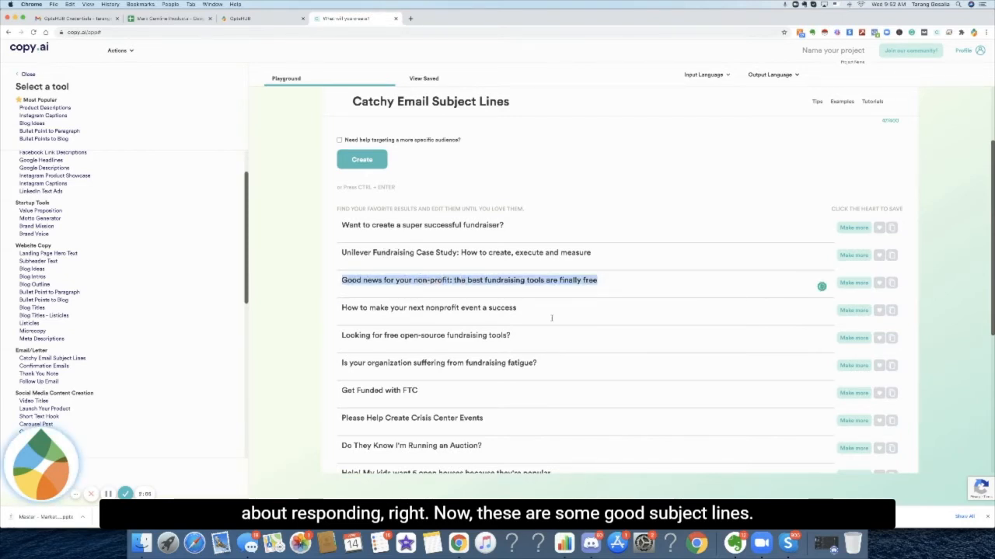
{"action": "left_click_drag", "start_coordinate": [821, 313], "coordinate": [338, 309]}
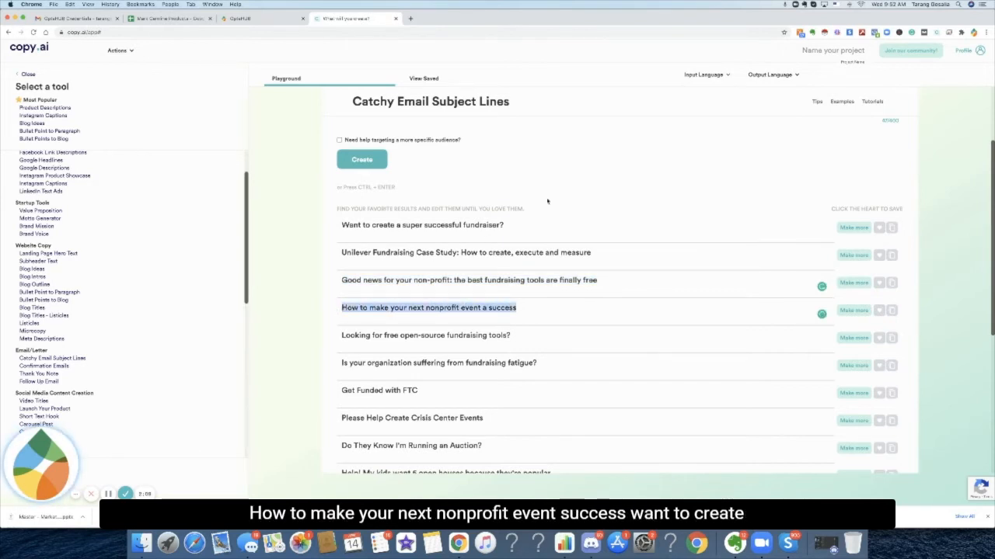
{"action": "left_click_drag", "start_coordinate": [821, 228], "coordinate": [339, 225]}
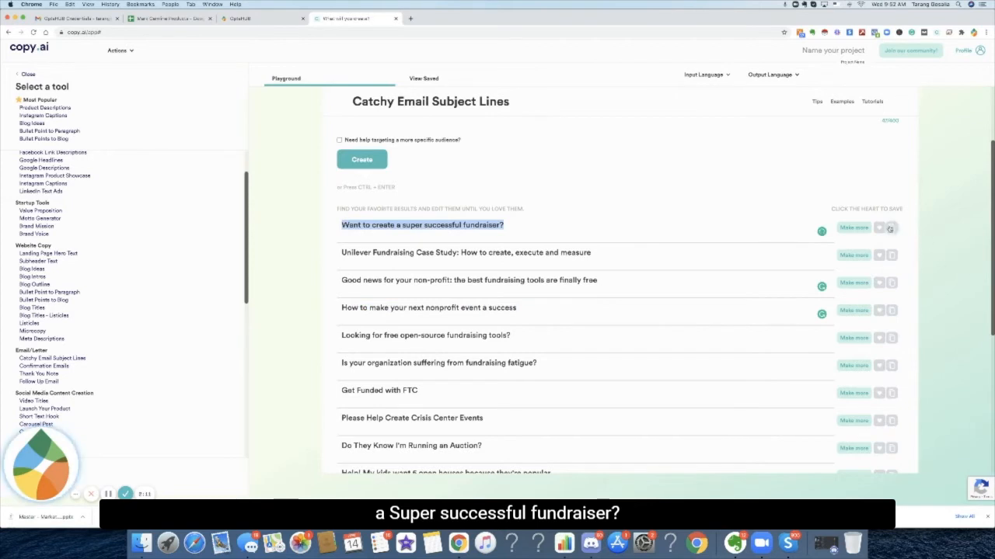
{"action": "left_click", "coordinate": [256, 18]}
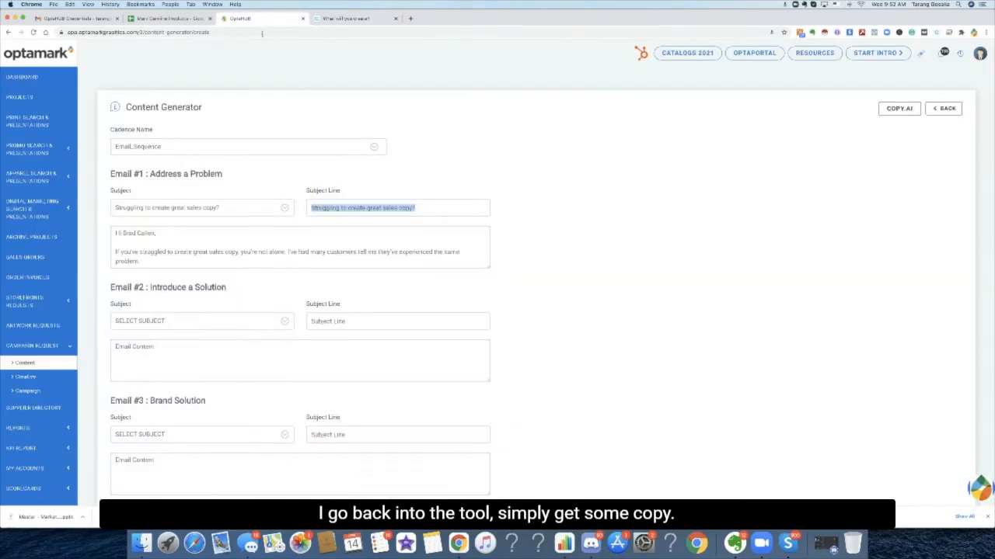
{"action": "key", "text": "super+v"}
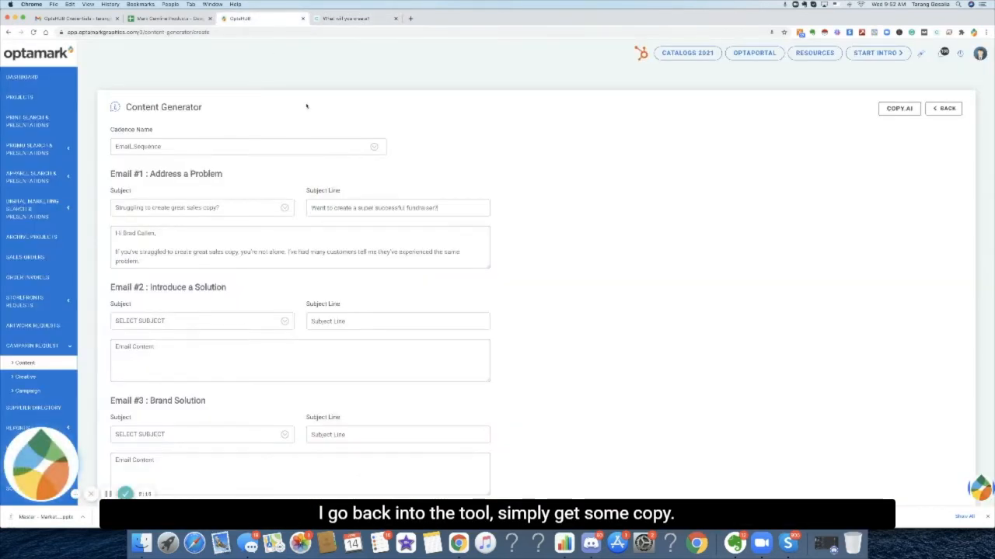
Replace the recipient's name in Email #1's greeting with a 'First Name' placeholder followed by a line break.
{"action": "left_click_drag", "start_coordinate": [156, 233], "coordinate": [133, 233]}
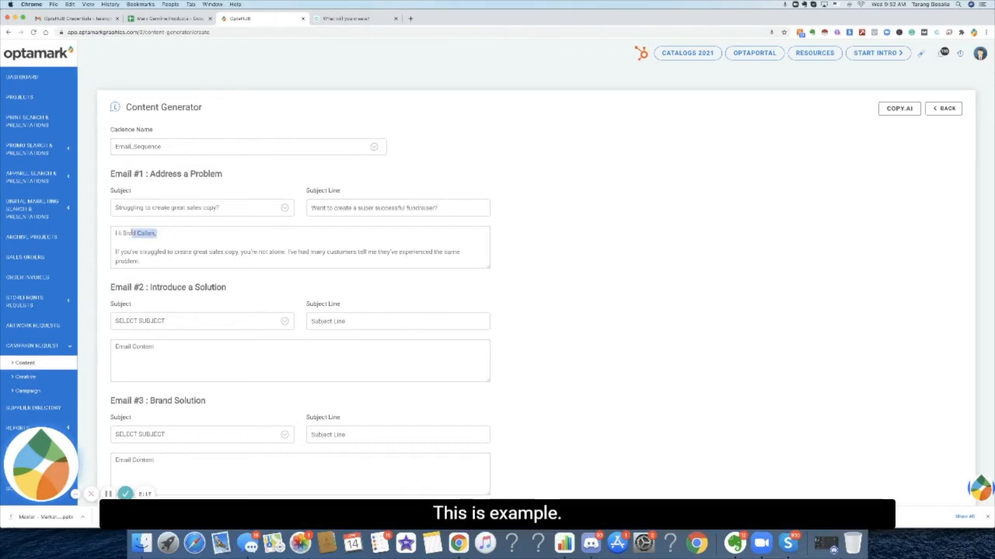
{"action": "type", "text": "First N"}
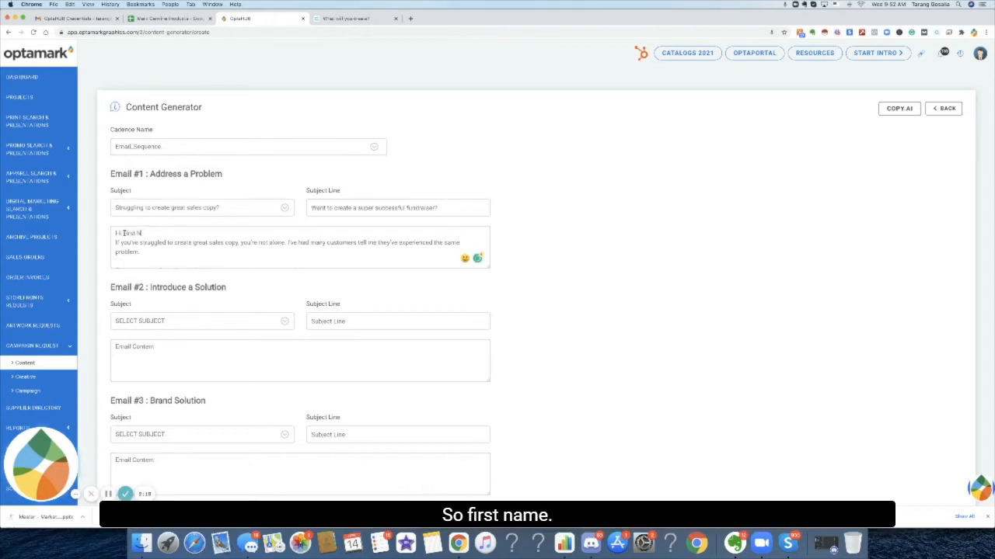
{"action": "type", "text": "ame"}
{"action": "key", "text": "Return"}
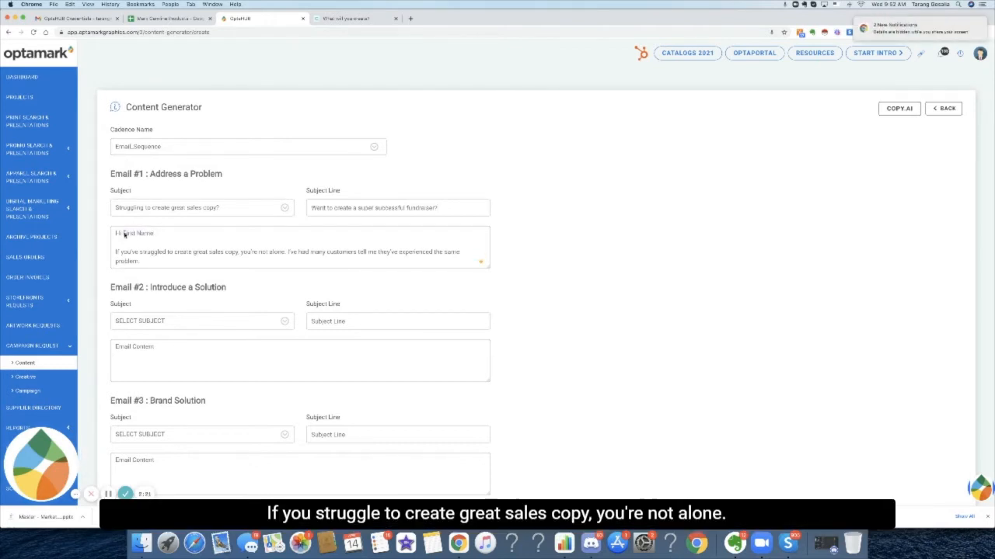
{"action": "scroll", "coordinate": [259, 268], "scroll_direction": "down", "scroll_amount": 2}
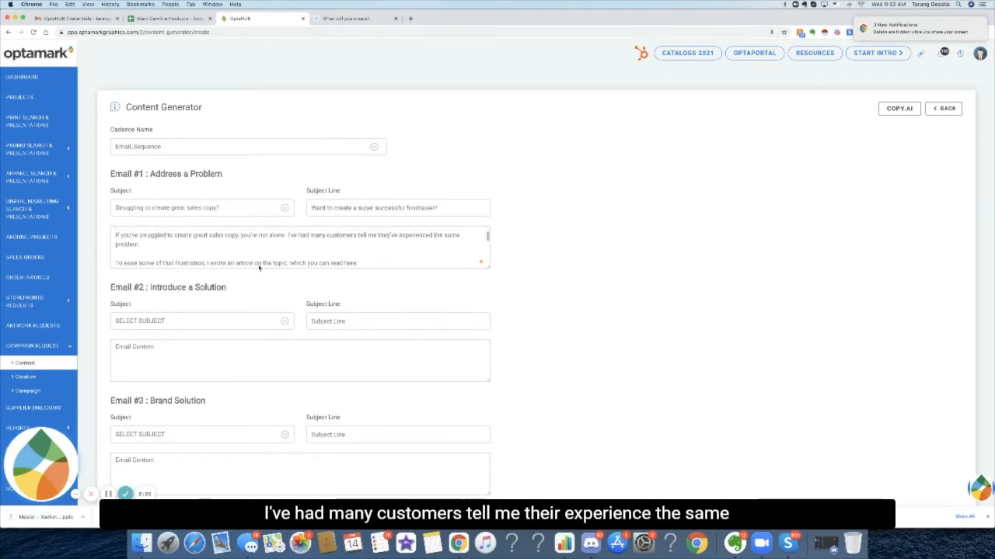
{"action": "scroll", "coordinate": [259, 268], "scroll_direction": "down", "scroll_amount": 3}
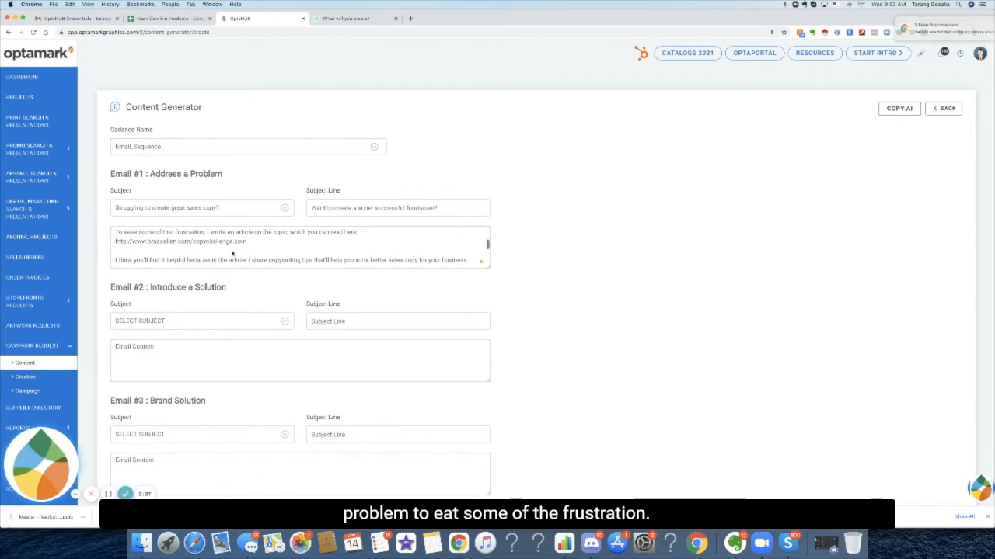
Switch to Copy.ai and open the Pain-Agitate-Solution tool.
{"action": "left_click_drag", "start_coordinate": [247, 243], "coordinate": [115, 244]}
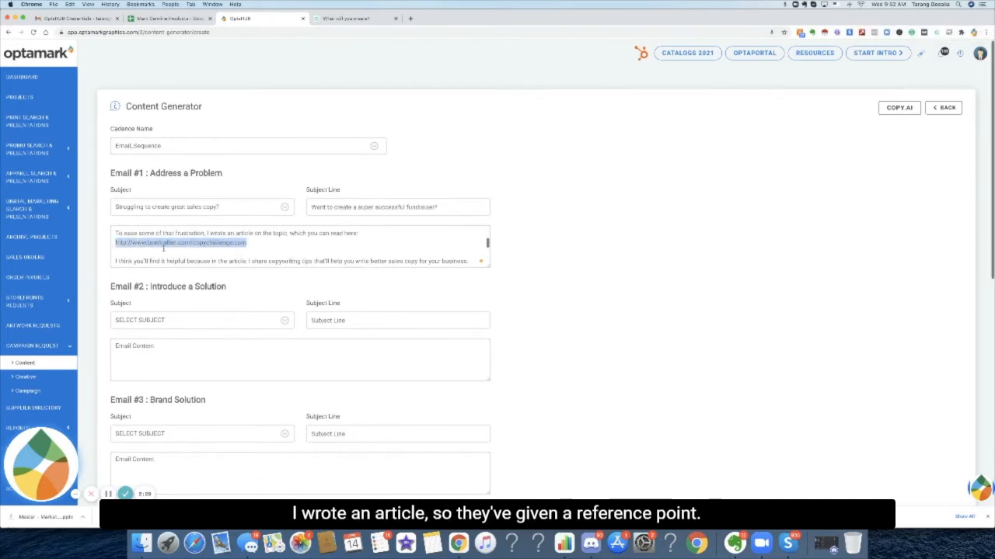
{"action": "scroll", "coordinate": [163, 249], "scroll_direction": "down", "scroll_amount": 3}
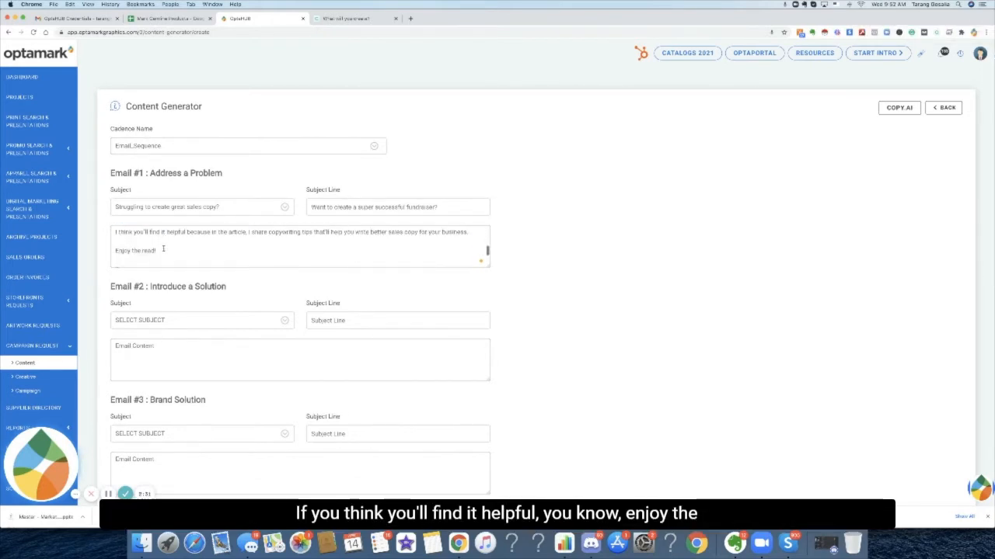
{"action": "scroll", "coordinate": [163, 248], "scroll_direction": "down", "scroll_amount": 2}
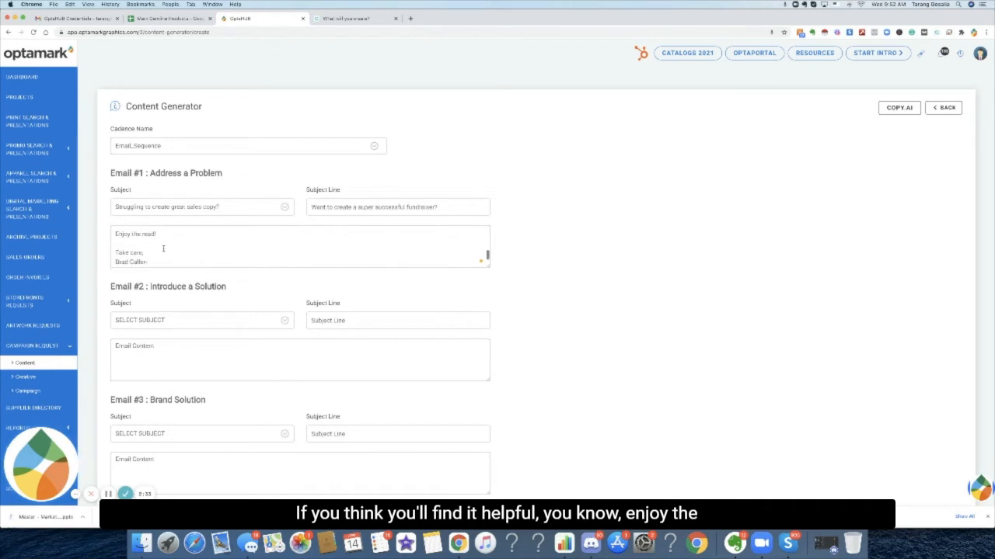
{"action": "scroll", "coordinate": [163, 248], "scroll_direction": "up", "scroll_amount": 6}
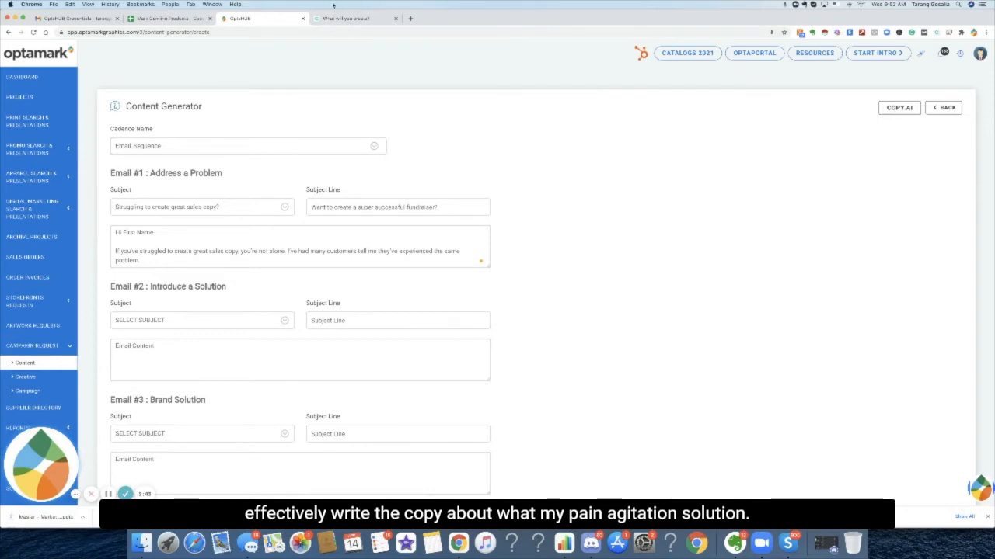
{"action": "left_click", "coordinate": [346, 18]}
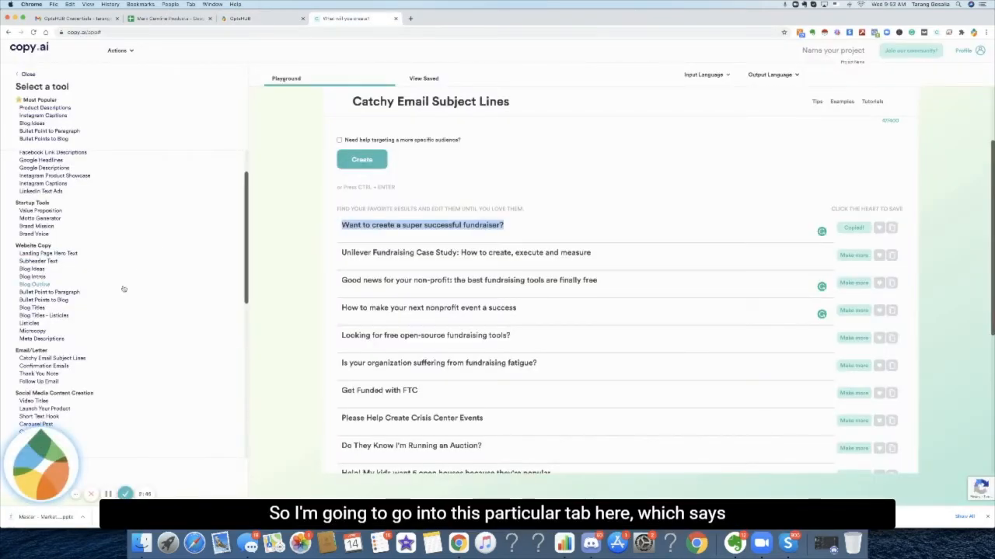
{"action": "scroll", "coordinate": [123, 289], "scroll_direction": "down", "scroll_amount": 5}
{"action": "left_click", "coordinate": [57, 334]}
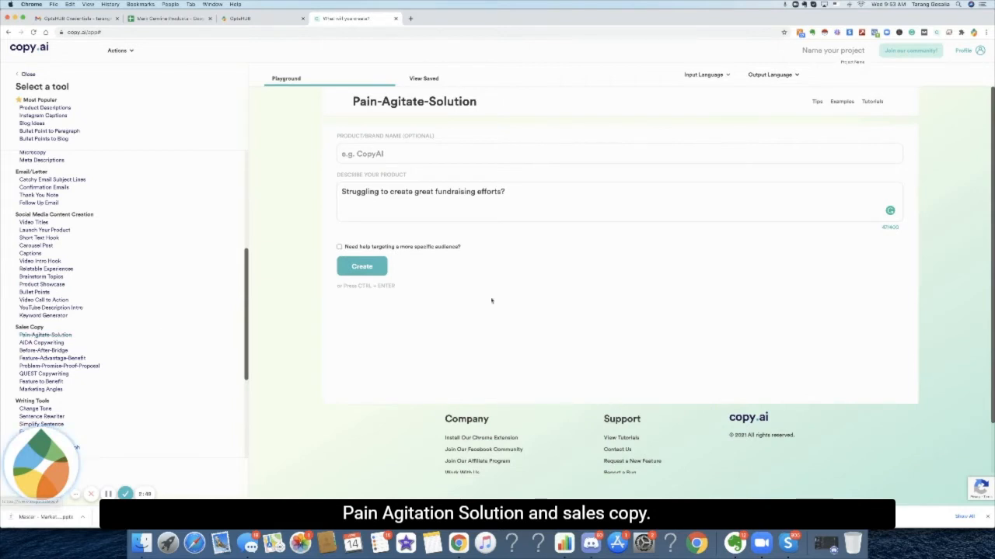
Describe the product as 'We provide direct mail that has meaningful impact on our donors by providing compelling design, content, strategy, and product of mail for non profits.' and generate.
{"action": "left_click_drag", "start_coordinate": [533, 195], "coordinate": [294, 151]}
{"action": "key", "text": "BackSpace"}
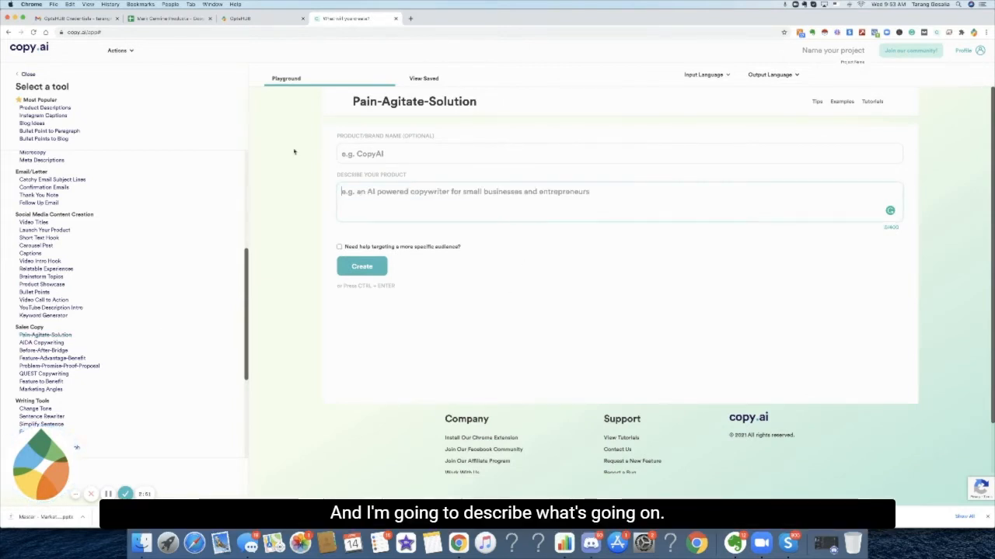
{"action": "type", "text": "I"}
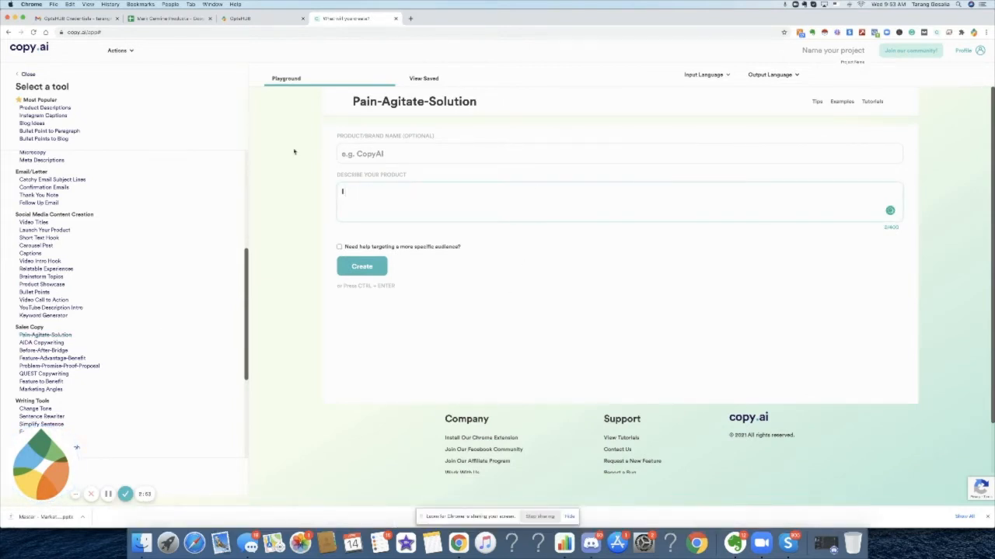
{"action": "key", "text": "BackSpace"}
{"action": "type", "text": "We prpovide"}
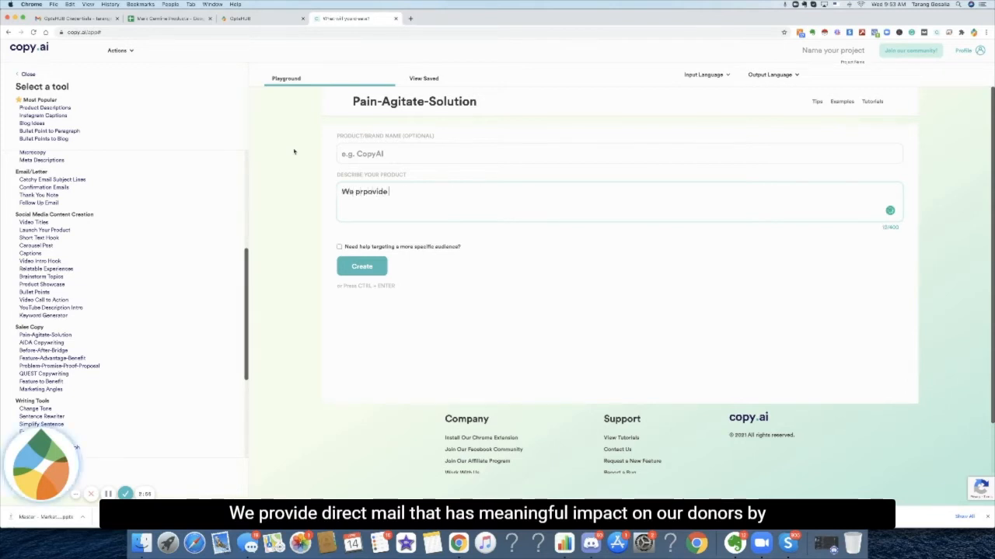
{"action": "key", "text": "BackSpace"}
{"action": "key", "text": "BackSpace"}
{"action": "key", "text": "BackSpace"}
{"action": "key", "text": "BackSpace"}
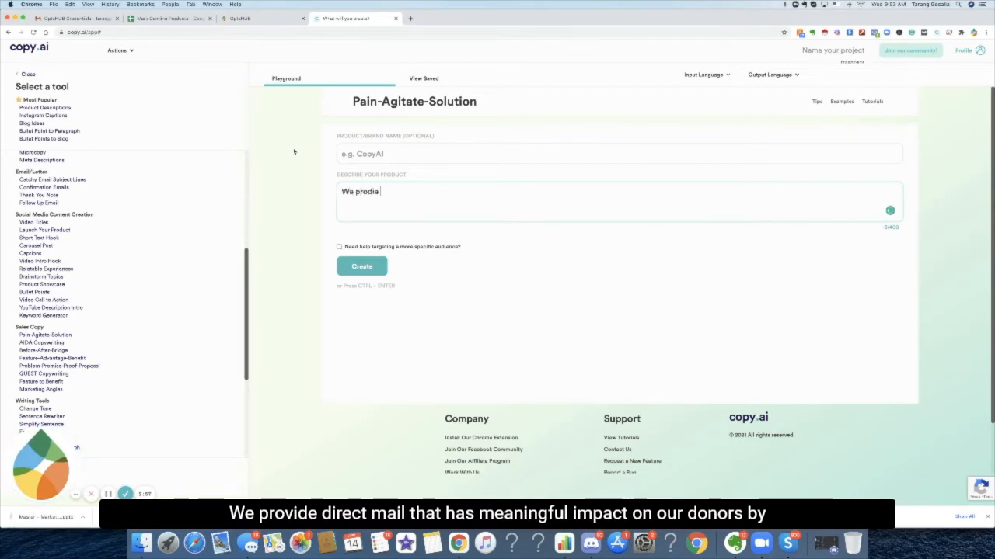
{"action": "type", "text": "vide direct mail that has ma"}
{"action": "type", "text": "aningful impact on oru"}
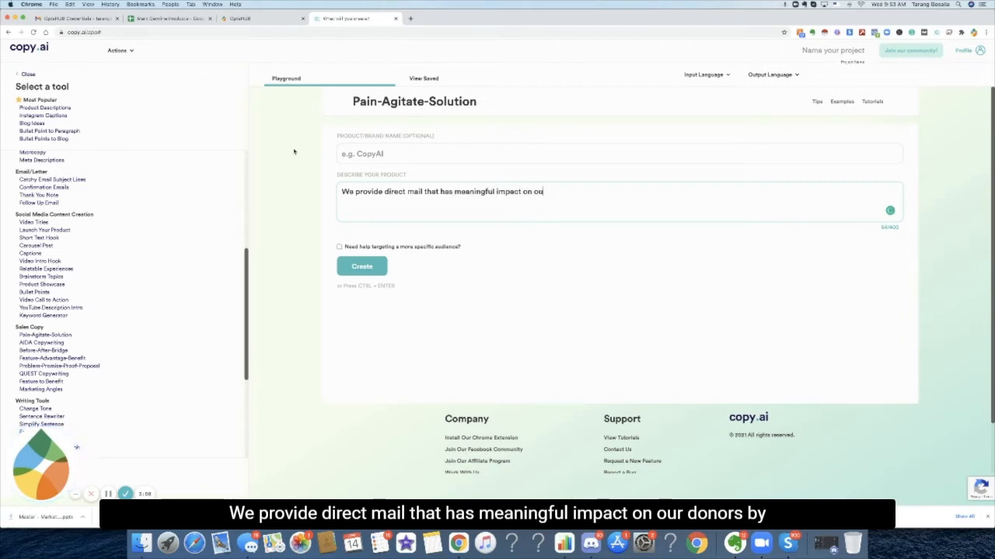
{"action": "type", "text": " donors by providing comle"}
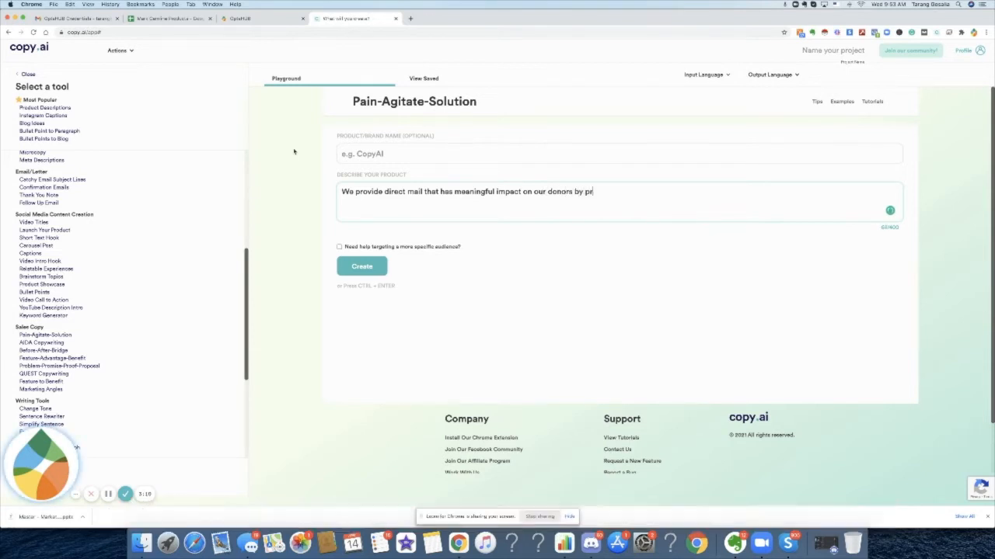
{"action": "key", "text": "BackSpace"}
{"action": "key", "text": "BackSpace"}
{"action": "type", "text": "pleing"}
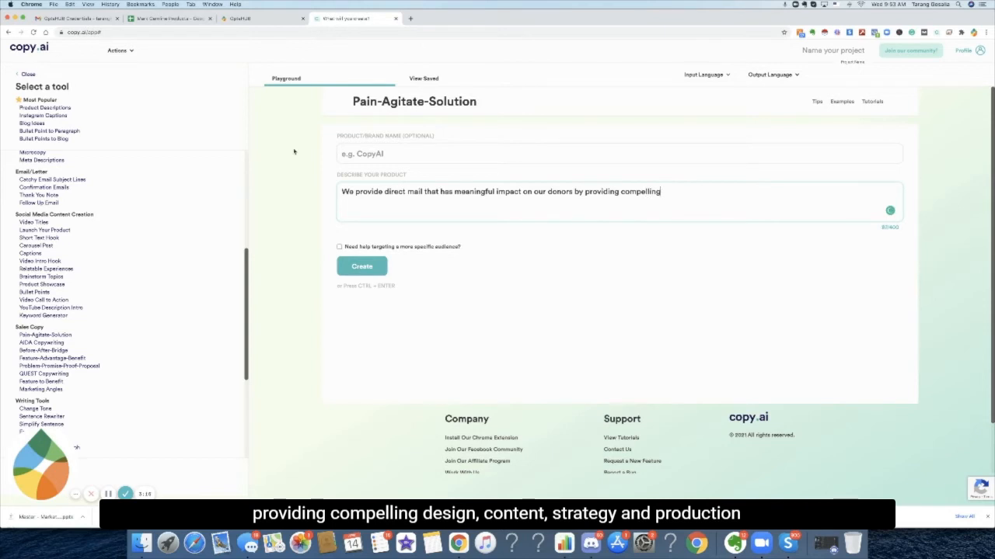
{"action": "type", "text": " design, content, strate"}
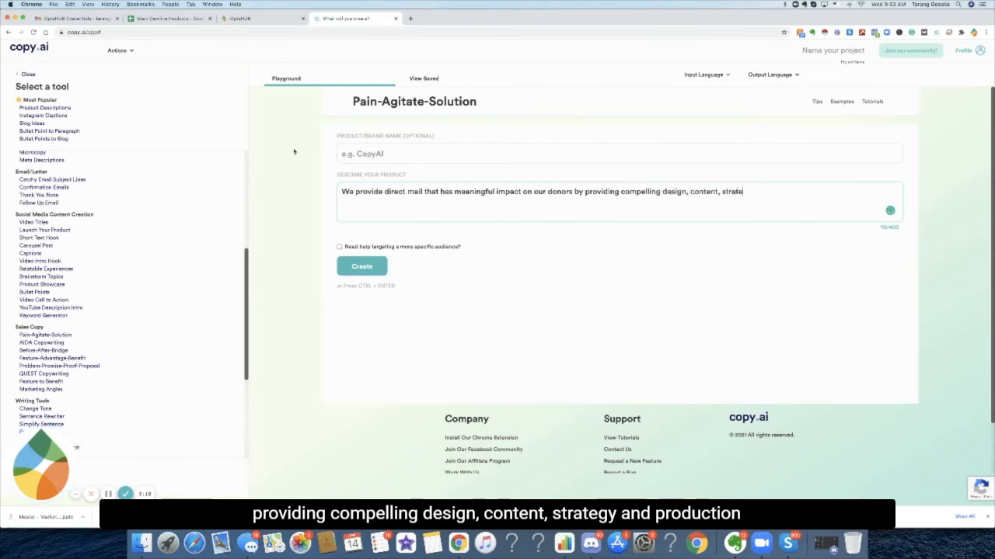
{"action": "type", "text": "gy, asnd"}
{"action": "key", "text": "BackSpace"}
{"action": "key", "text": "BackSpace"}
{"action": "key", "text": "BackSpace"}
{"action": "key", "text": "BackSpace"}
{"action": "type", "text": "nd product of"}
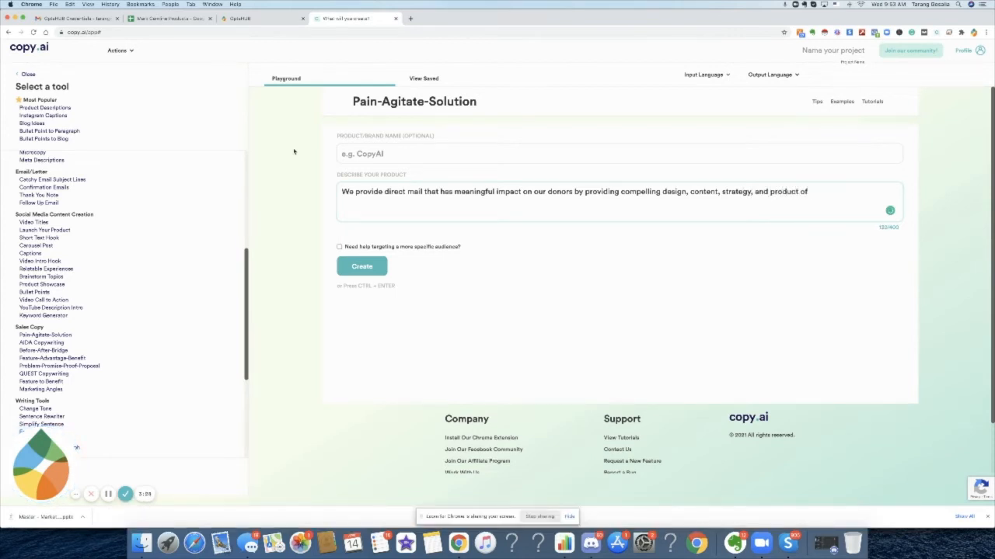
{"action": "type", "text": "mail for non profits."}
{"action": "left_click", "coordinate": [359, 270]}
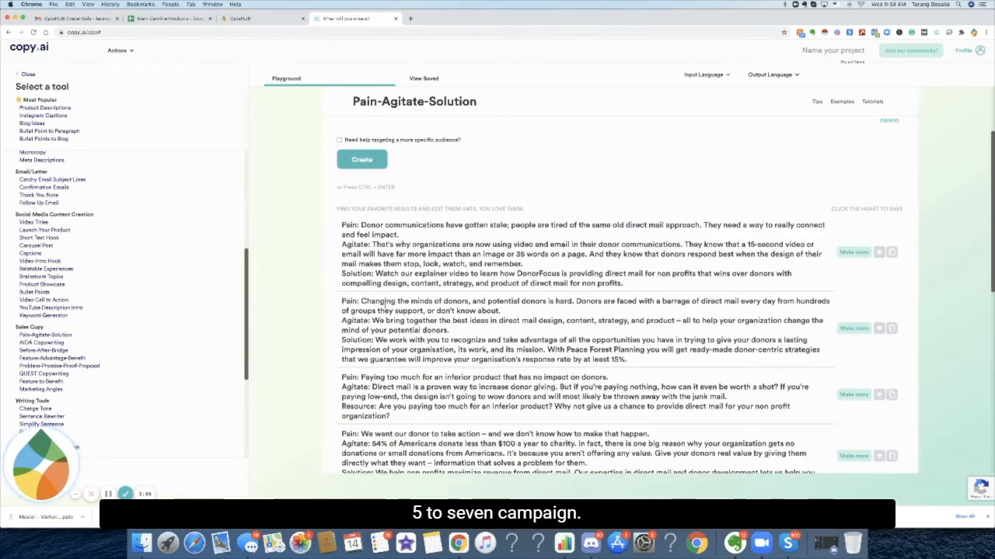
Copy the second pain-agitate-solution result and paste it in place of Email #1's content.
{"action": "scroll", "coordinate": [690, 326], "scroll_direction": "down", "scroll_amount": 1}
{"action": "left_click_drag", "start_coordinate": [823, 342], "coordinate": [329, 276]}
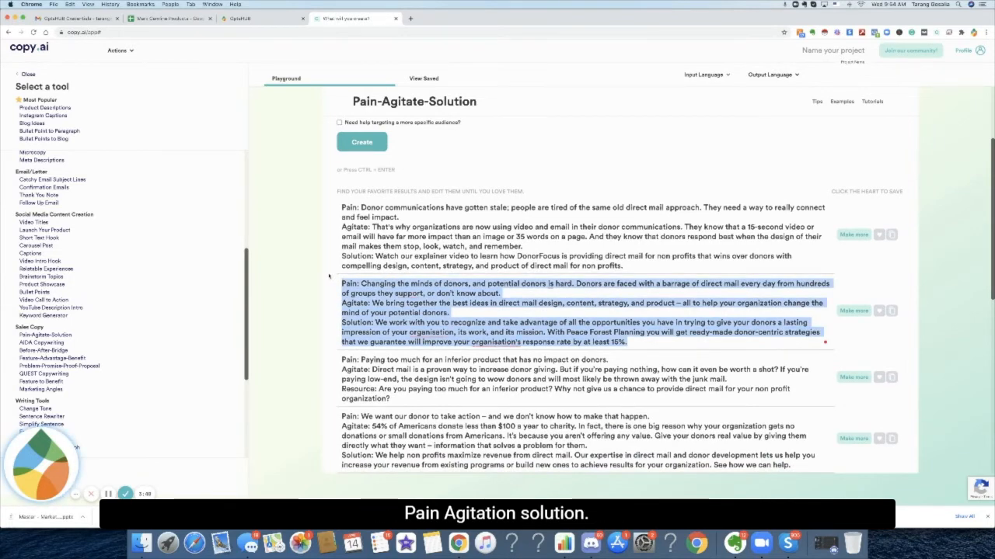
{"action": "left_click", "coordinate": [253, 20]}
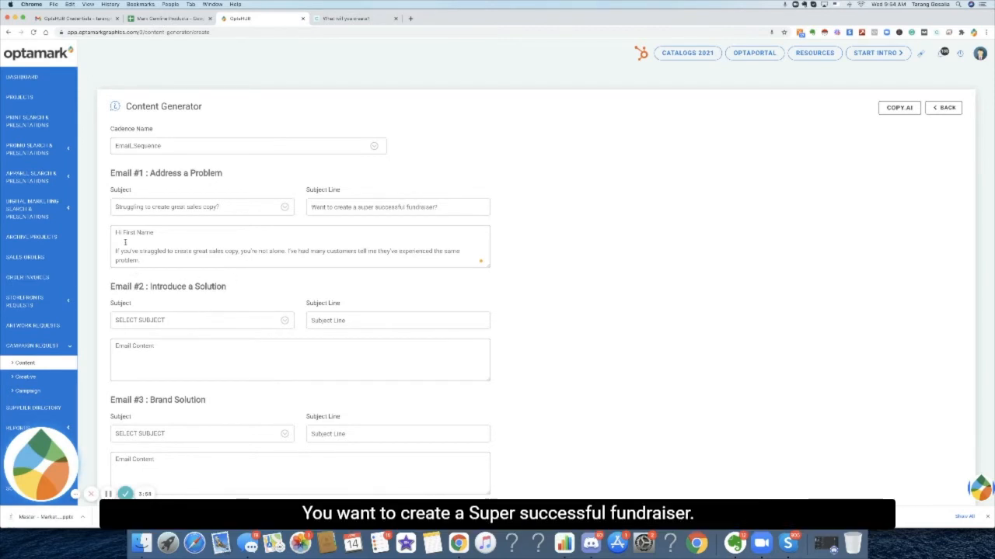
{"action": "key", "text": "super+a"}
{"action": "key", "text": "BackSpace"}
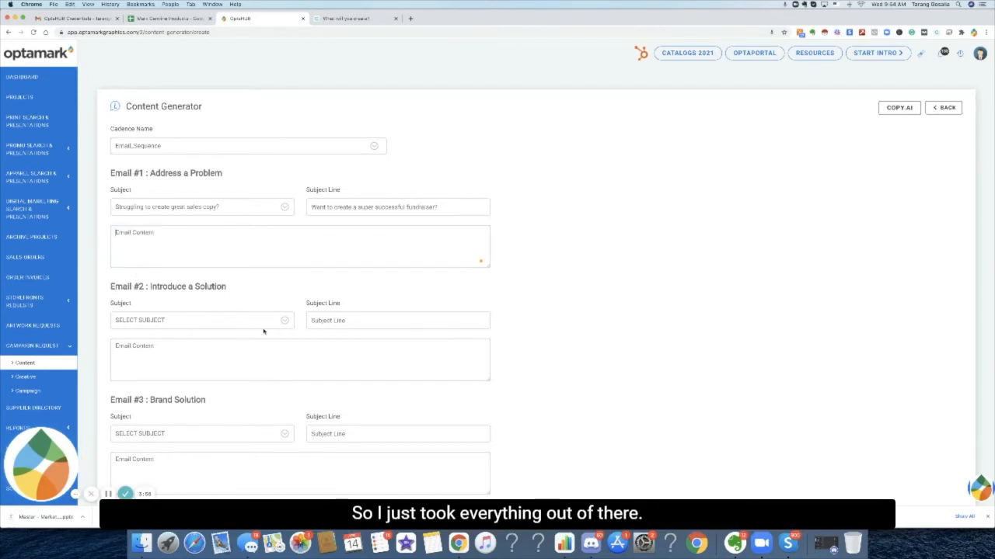
{"action": "key", "text": "super+v"}
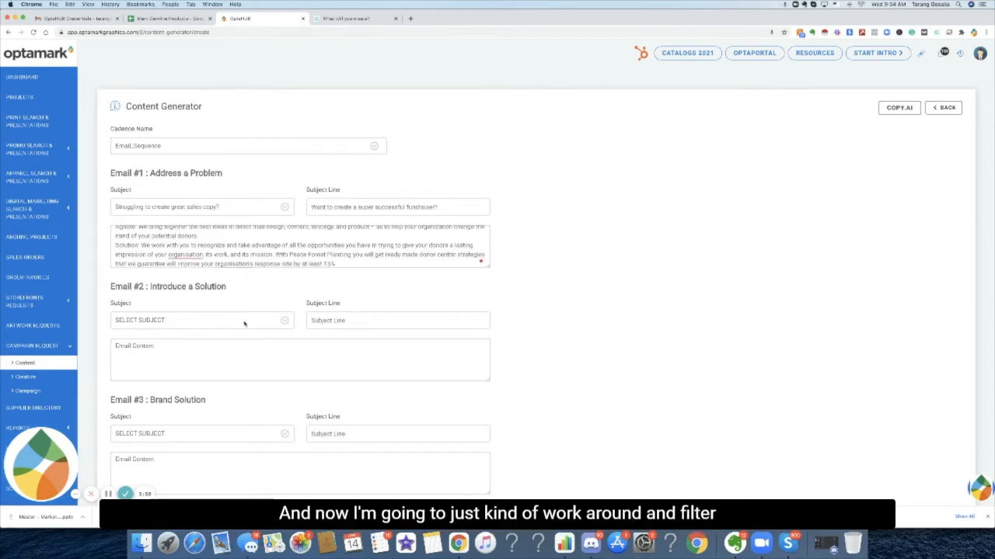
Add a 'Hello FIRST NAME,' greeting followed by a blank line at the top of Email #1's content.
{"action": "scroll", "coordinate": [162, 244], "scroll_direction": "up", "scroll_amount": 1}
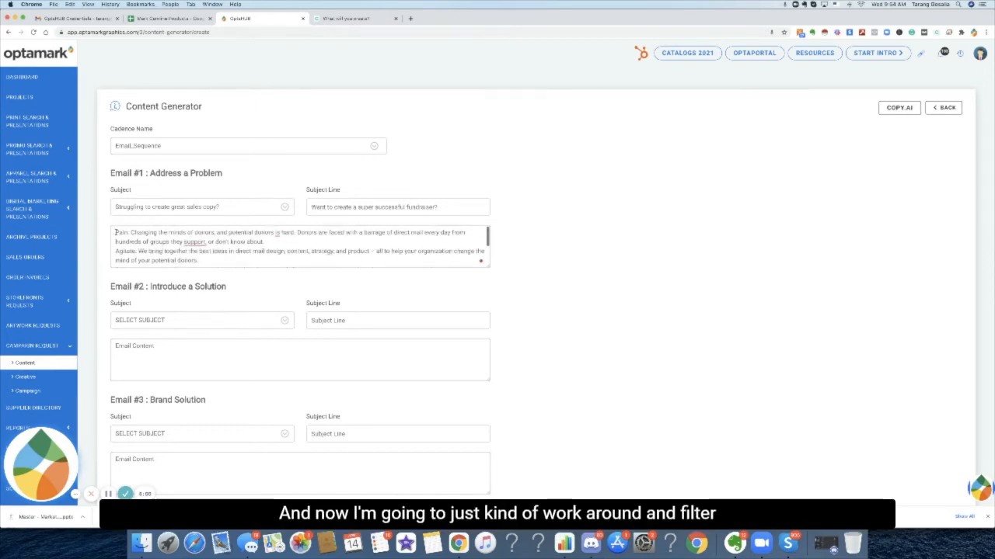
{"action": "left_click", "coordinate": [115, 233]}
{"action": "key", "text": "Return"}
{"action": "key", "text": "Return"}
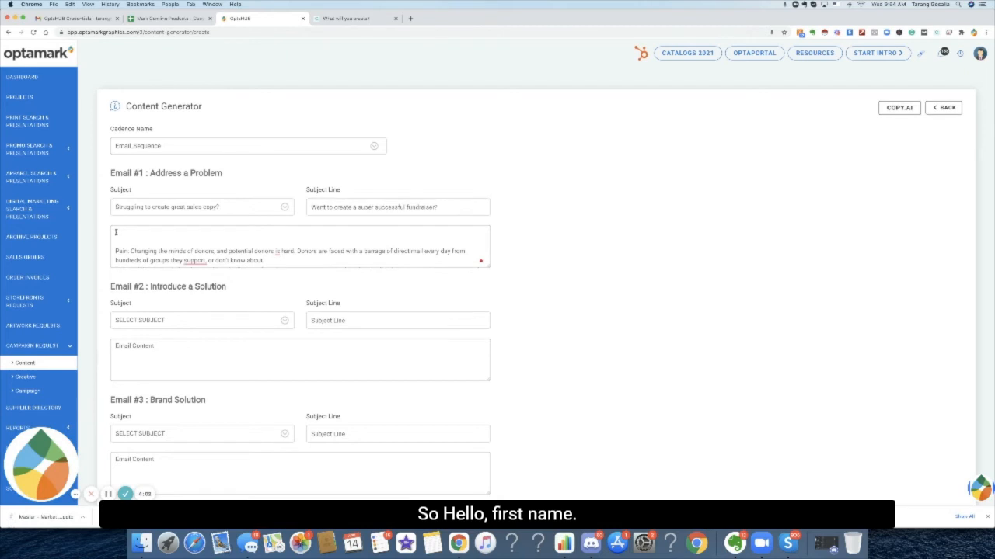
{"action": "type", "text": "Hello FIRST NAME,"}
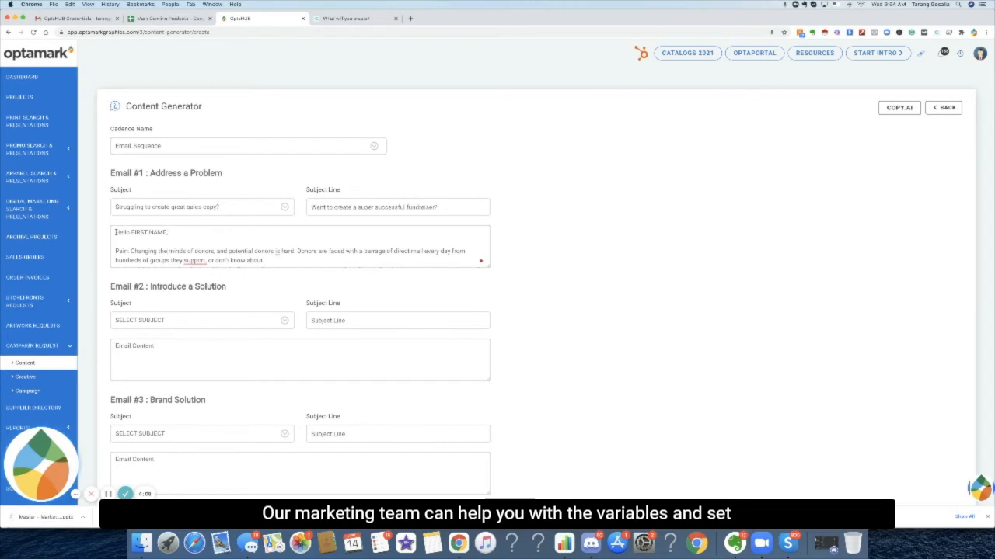
Remove the 'Pain:' label from the opening paragraph of Email #1's content.
{"action": "left_click_drag", "start_coordinate": [130, 251], "coordinate": [106, 253]}
{"action": "key", "text": "BackSpace"}
{"action": "key", "text": "BackSpace"}
{"action": "key", "text": "Return"}
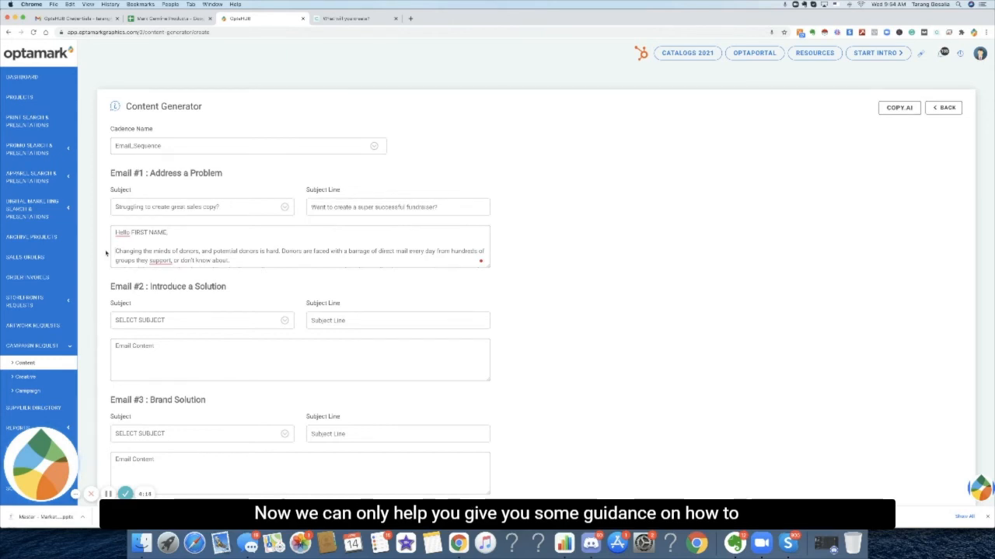
Remove the 'Agitate:' label from the second paragraph of Email #1's content.
{"action": "key", "text": "Down"}
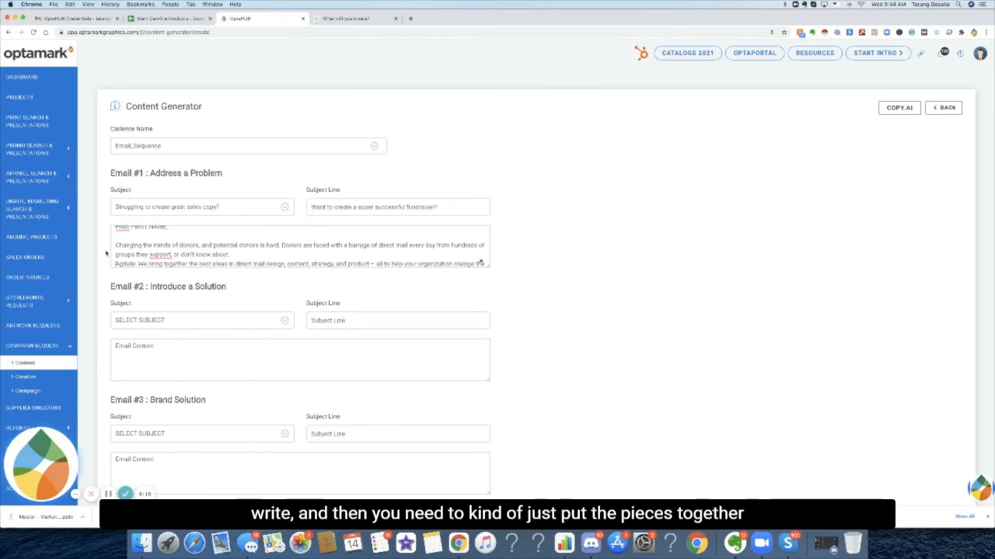
{"action": "key", "text": "Down"}
{"action": "key", "text": "Down"}
{"action": "key", "text": "Down"}
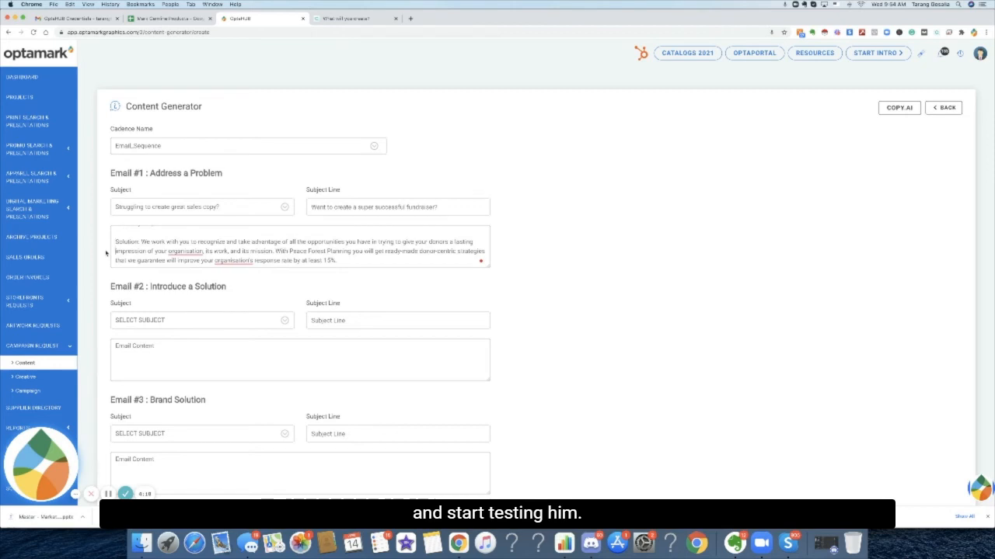
{"action": "key", "text": "Up"}
{"action": "key", "text": "Up"}
{"action": "key", "text": "Up"}
{"action": "key", "text": "Up"}
{"action": "key", "text": "Up"}
{"action": "key", "text": "Up"}
{"action": "key", "text": "Up"}
{"action": "key", "text": "Up"}
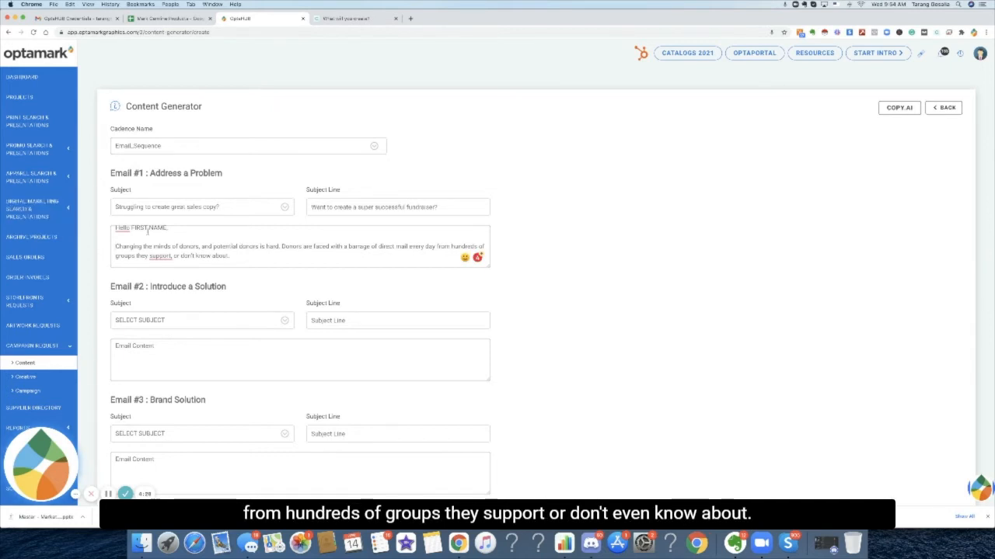
{"action": "type", "text": "Agitate. We bring together the best ideas in direct mail design, content, strategy, and product – all to help your organization change the mind of your potential donors."}
{"action": "left_click_drag", "start_coordinate": [139, 254], "coordinate": [113, 254]}
{"action": "key", "text": "BackSpace"}
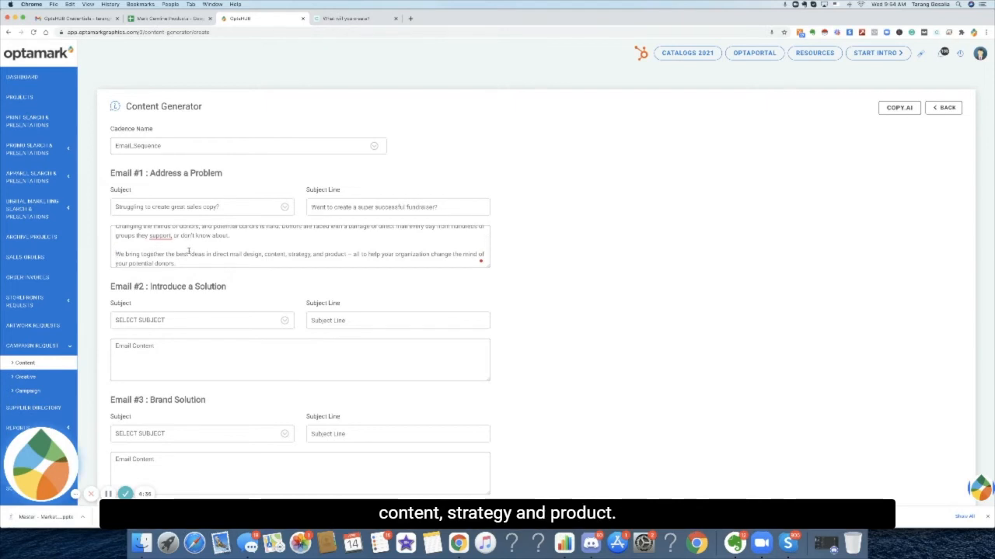
Remove the 'Solution:' label from the final paragraph of Email #1's content.
{"action": "scroll", "coordinate": [183, 250], "scroll_direction": "down", "scroll_amount": 2}
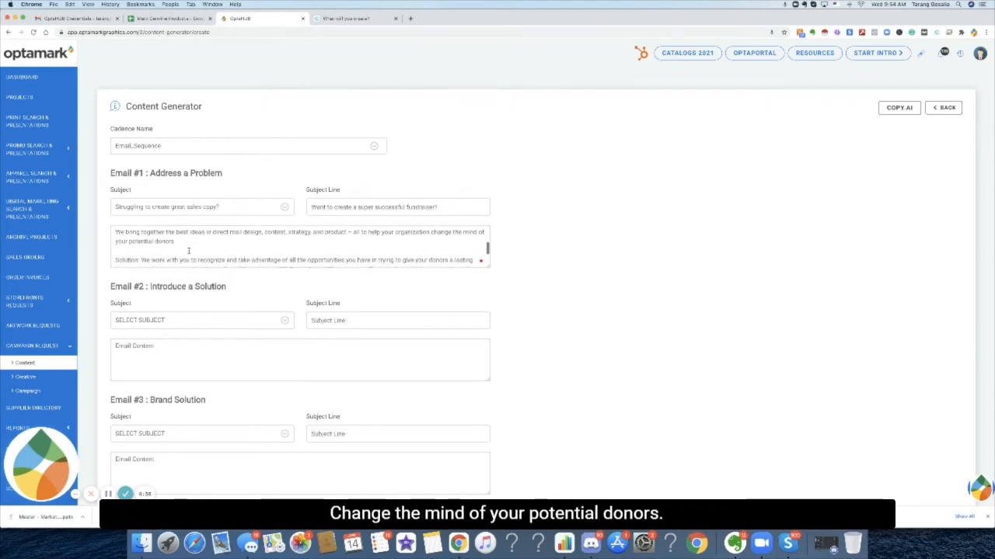
{"action": "scroll", "coordinate": [143, 256], "scroll_direction": "down", "scroll_amount": 1}
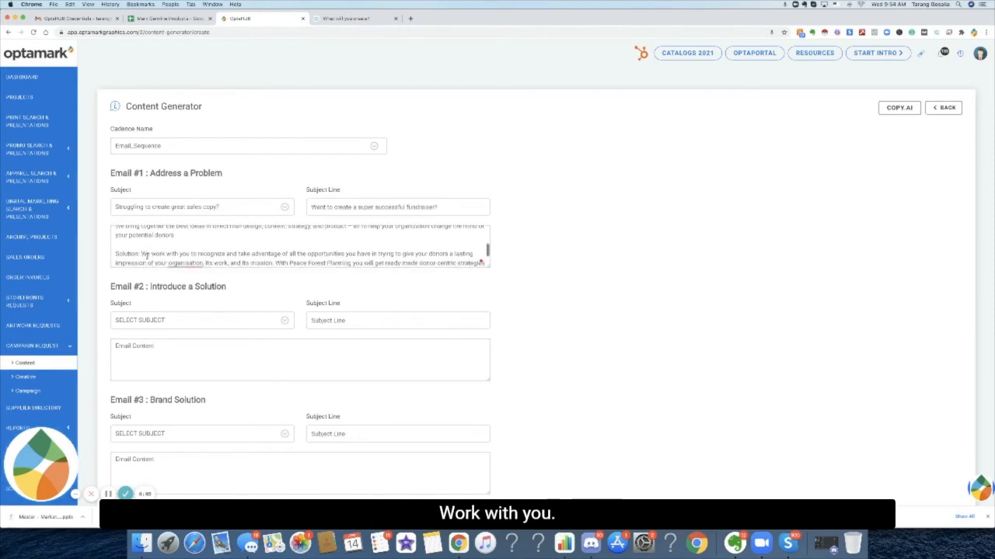
{"action": "left_click_drag", "start_coordinate": [141, 254], "coordinate": [115, 254]}
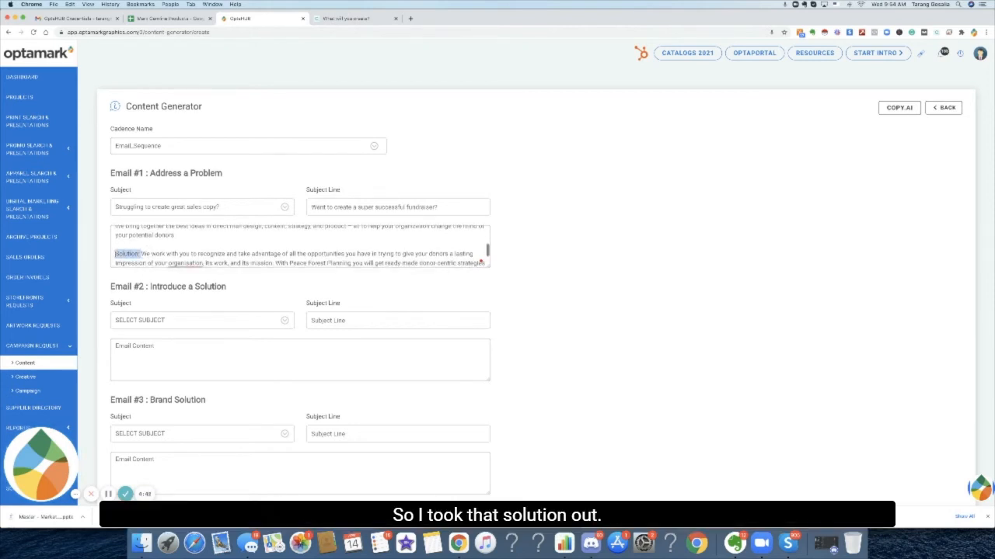
{"action": "key", "text": "BackSpace"}
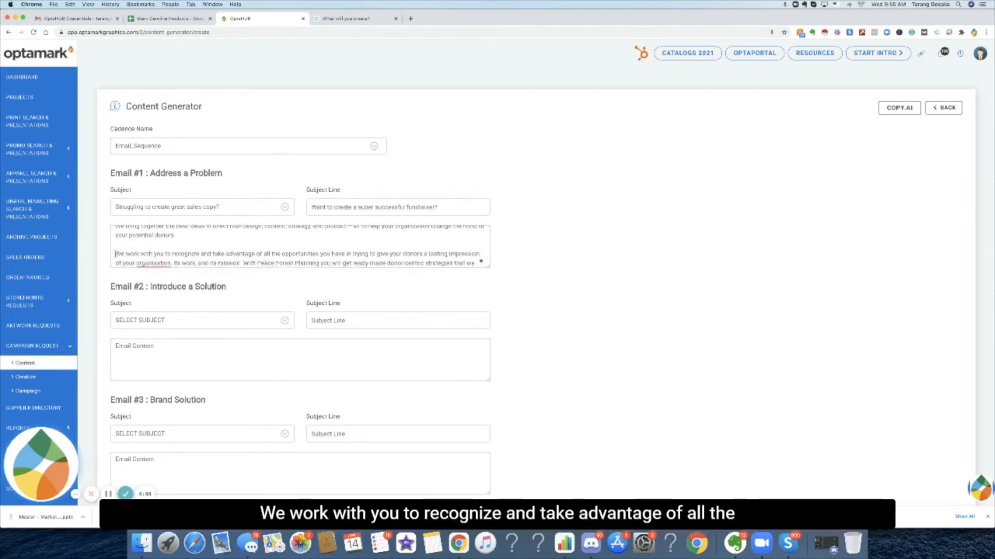
Delete the sentences following 'lasting impression' in the third paragraph of Email #1's content.
{"action": "scroll", "coordinate": [274, 251], "scroll_direction": "down", "scroll_amount": 1}
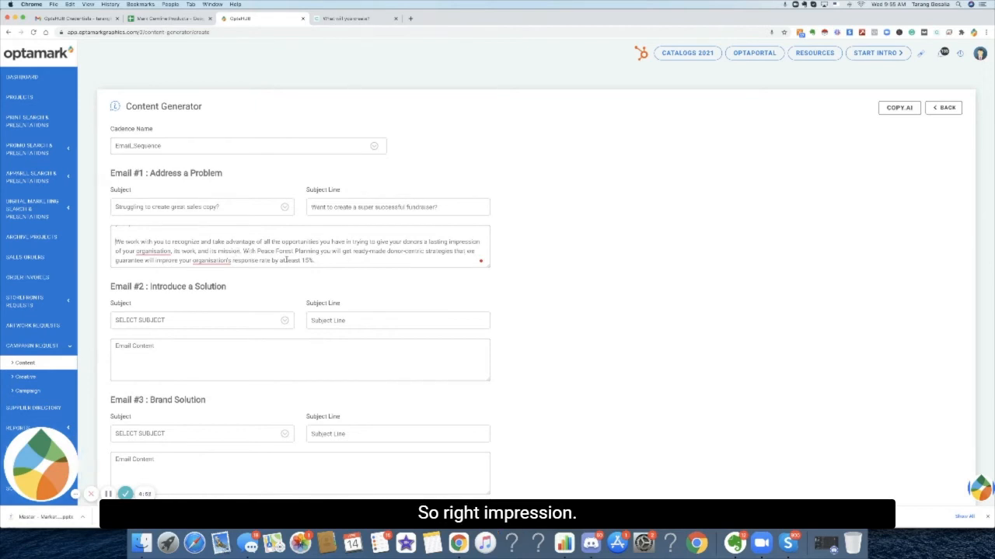
{"action": "left_click_drag", "start_coordinate": [313, 259], "coordinate": [129, 251]}
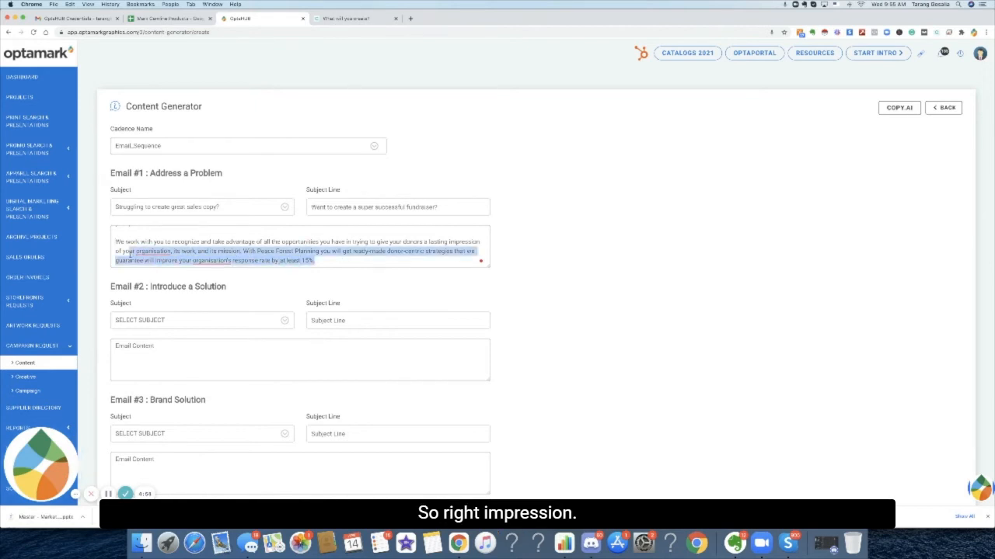
{"action": "scroll", "coordinate": [129, 252], "scroll_direction": "up", "scroll_amount": 2}
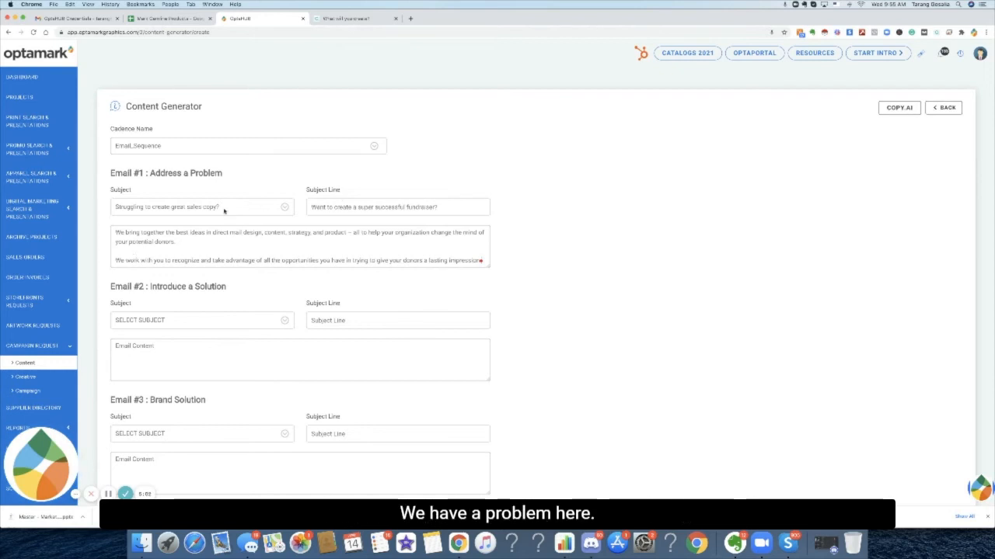
End the third paragraph with a period and add a new paragraph: 'We see many nonprofits struggle to streamline their branding efforts, let us help you bridge that gap by sharing our story!'.
{"action": "scroll", "coordinate": [414, 236], "scroll_direction": "down", "scroll_amount": 1}
{"action": "scroll", "coordinate": [413, 236], "scroll_direction": "down", "scroll_amount": 2}
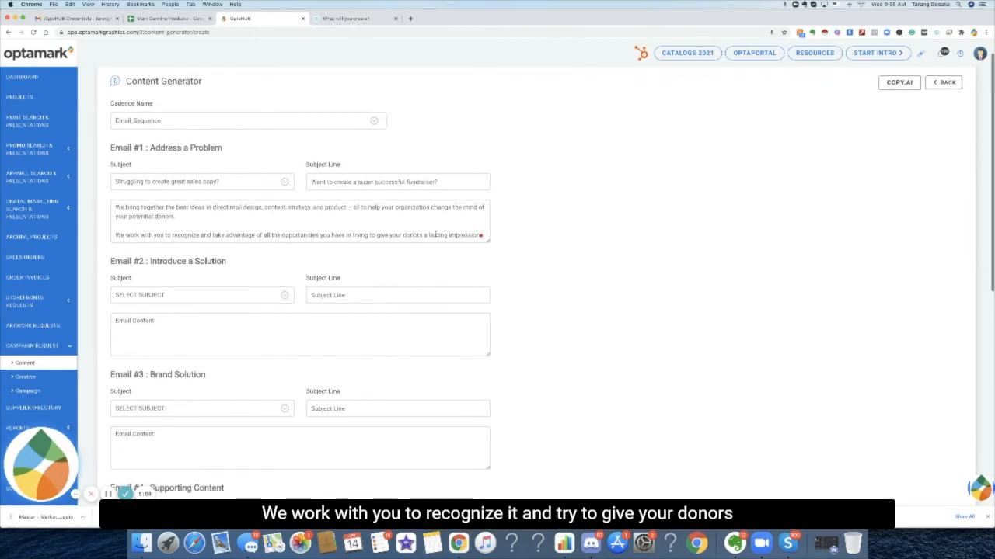
{"action": "scroll", "coordinate": [464, 236], "scroll_direction": "down", "scroll_amount": 1}
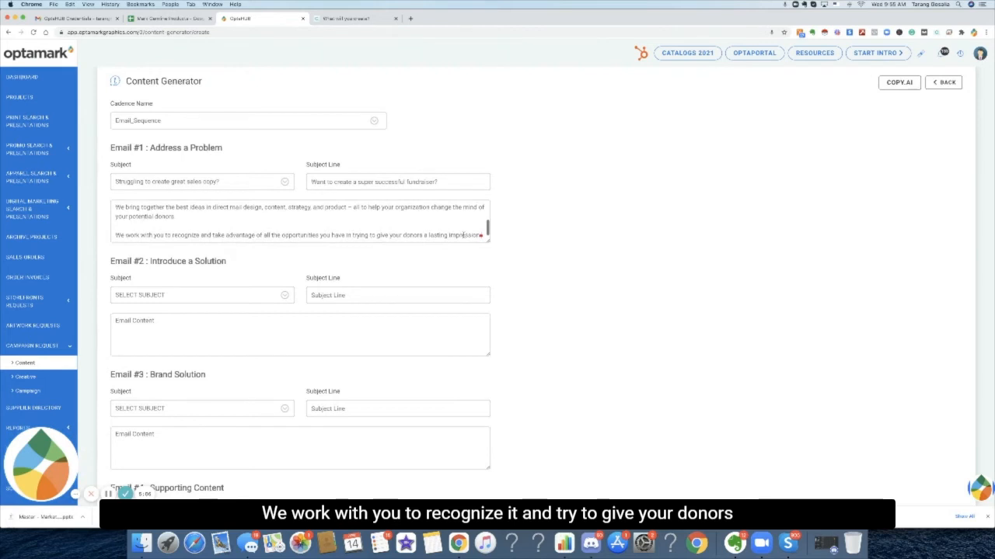
{"action": "key", "text": "Return"}
{"action": "left_click_drag", "start_coordinate": [224, 147], "coordinate": [150, 147]}
{"action": "left_click", "coordinate": [164, 235]}
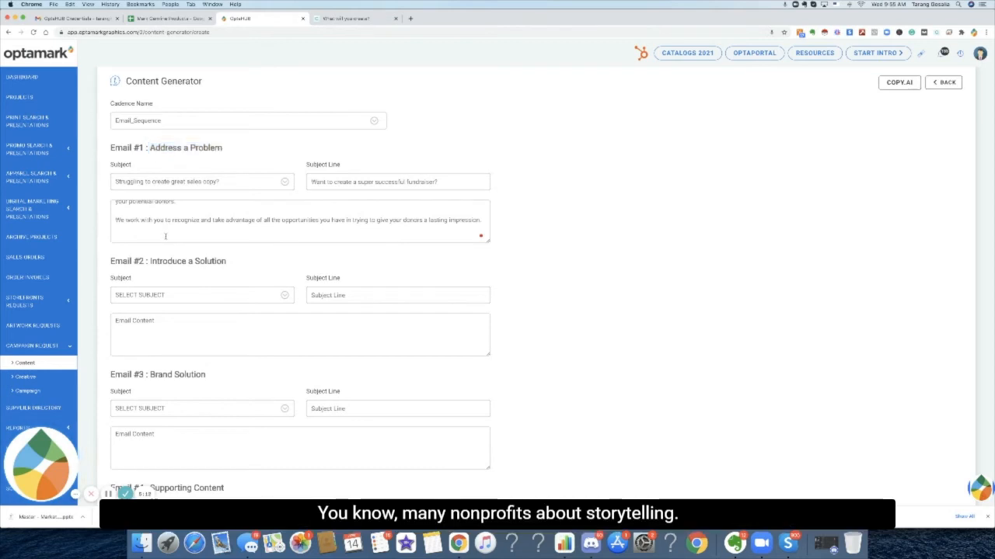
{"action": "type", "text": "We see many nonprofits stuggle to streamline their branding efforts, let us he"}
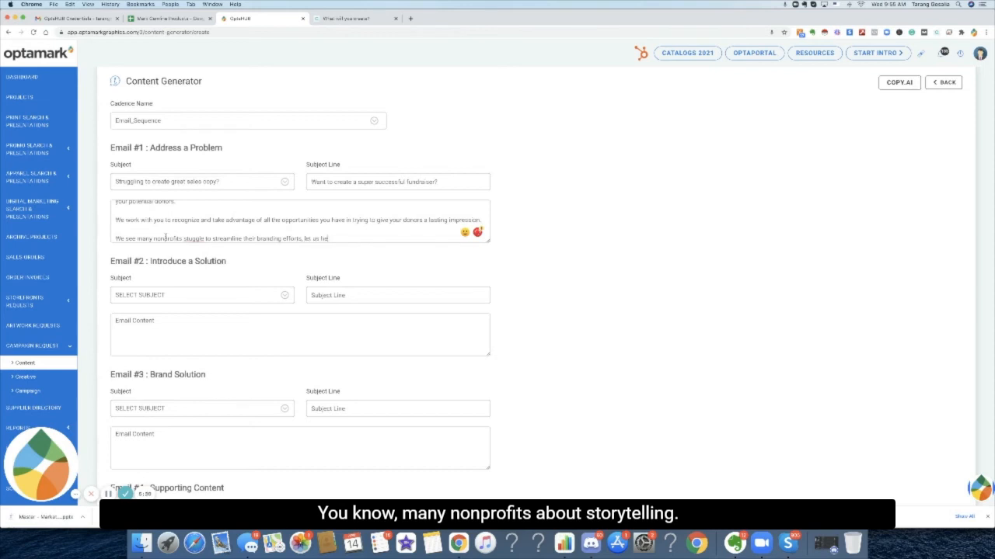
{"action": "type", "text": "that gap by sharing our story!"}
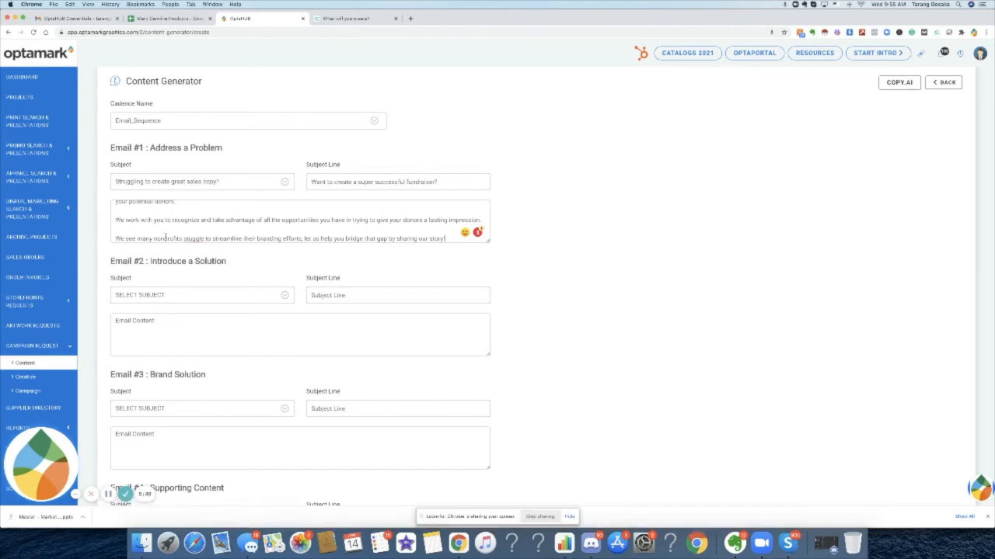
Correct the misspelled 'stuggle' to 'struggle' and remove the comma after 'support' in Email #1's content.
{"action": "scroll", "coordinate": [311, 183], "scroll_direction": "down", "scroll_amount": 2}
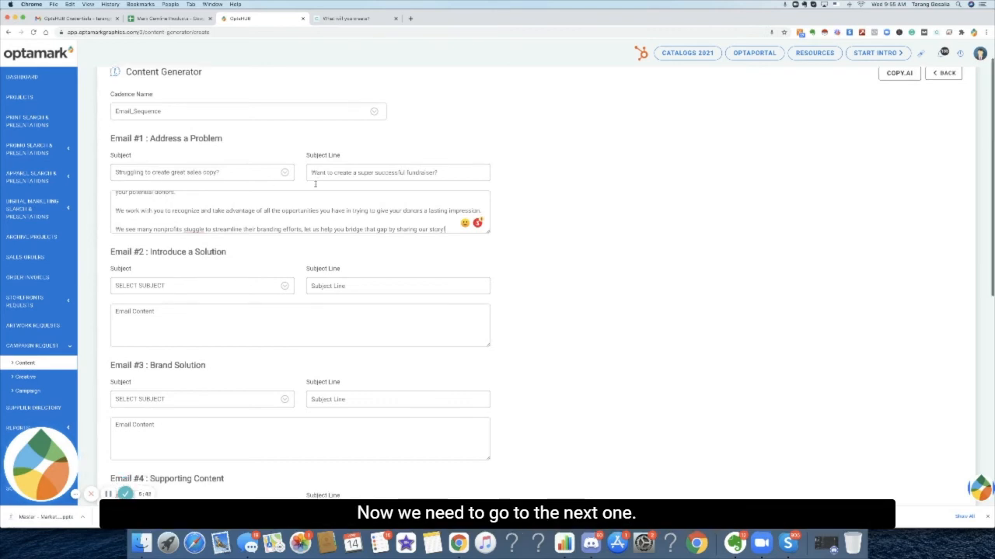
{"action": "scroll", "coordinate": [316, 184], "scroll_direction": "up", "scroll_amount": 4}
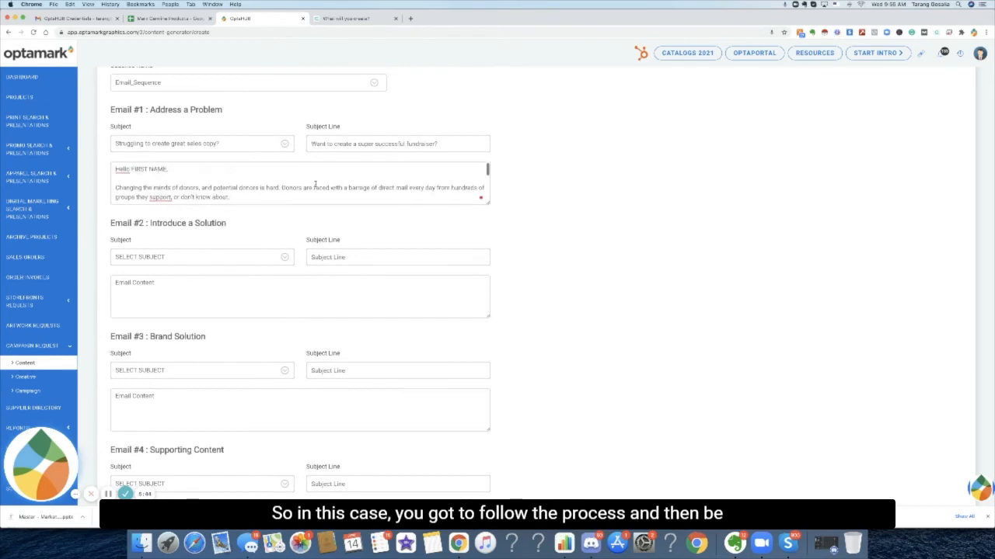
{"action": "scroll", "coordinate": [315, 184], "scroll_direction": "down", "scroll_amount": 3}
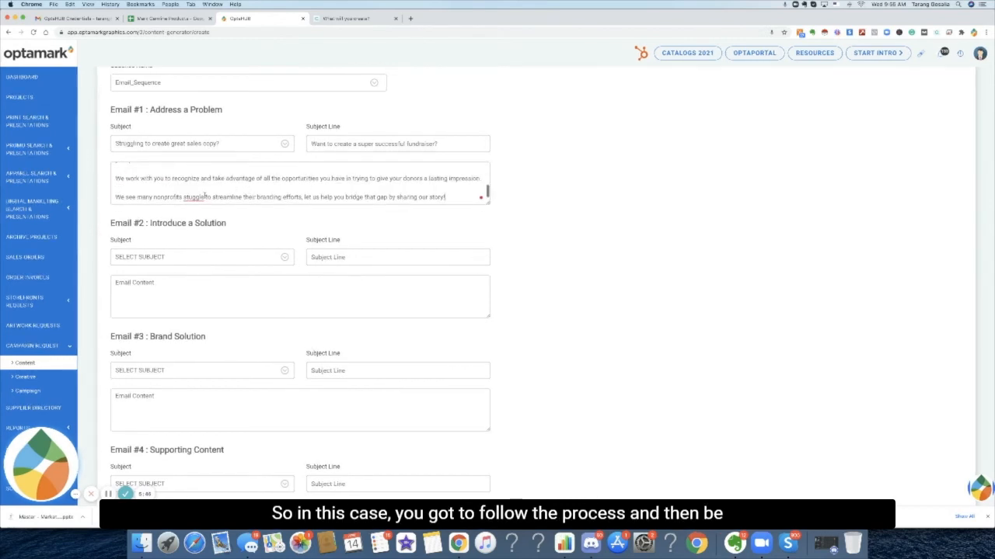
{"action": "right_click", "coordinate": [191, 197]}
{"action": "left_click", "coordinate": [203, 213]}
{"action": "scroll", "coordinate": [219, 187], "scroll_direction": "up", "scroll_amount": 5}
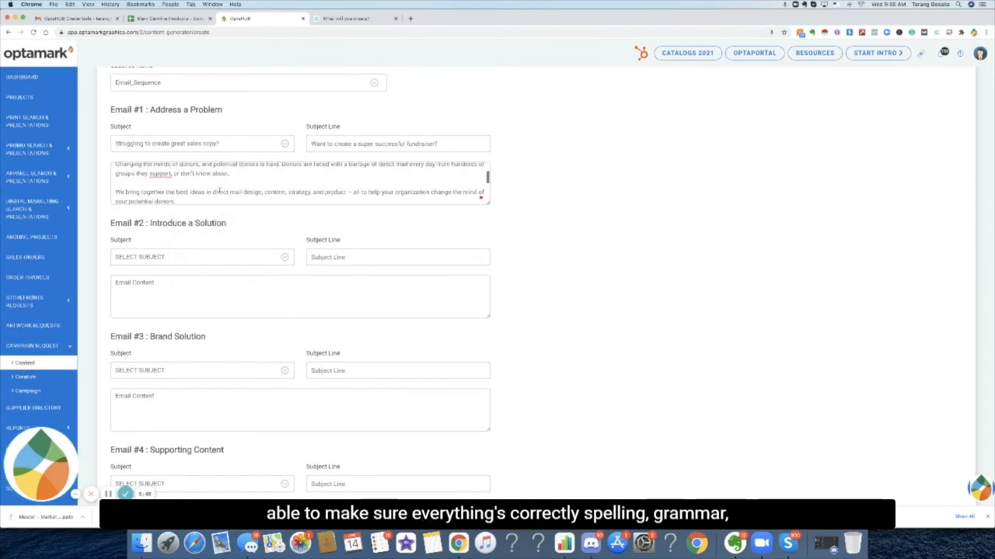
{"action": "left_click", "coordinate": [160, 173]}
{"action": "left_click", "coordinate": [169, 196]}
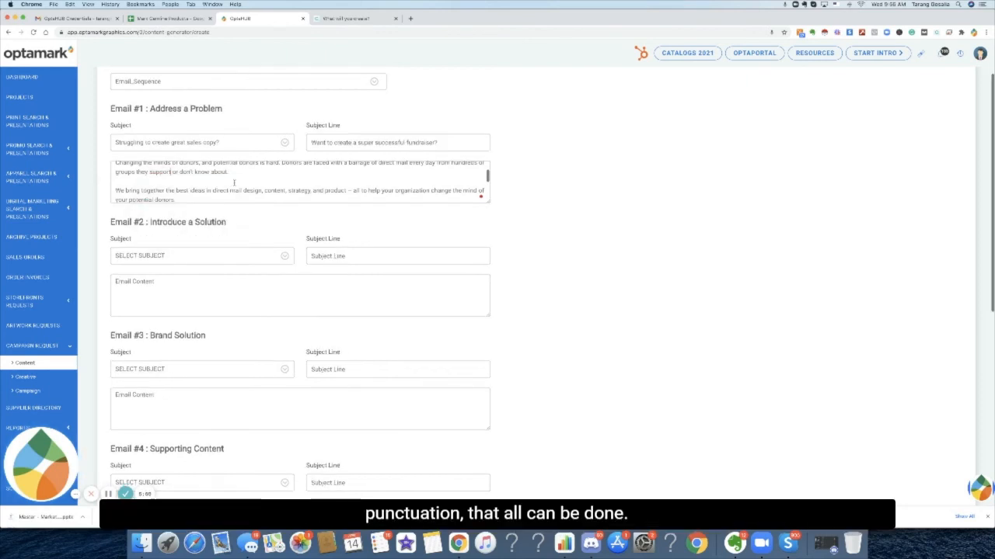
Fill in the Email field with your own e-mail address from the suggestions and save the content generator.
{"action": "scroll", "coordinate": [174, 179], "scroll_direction": "up", "scroll_amount": 2}
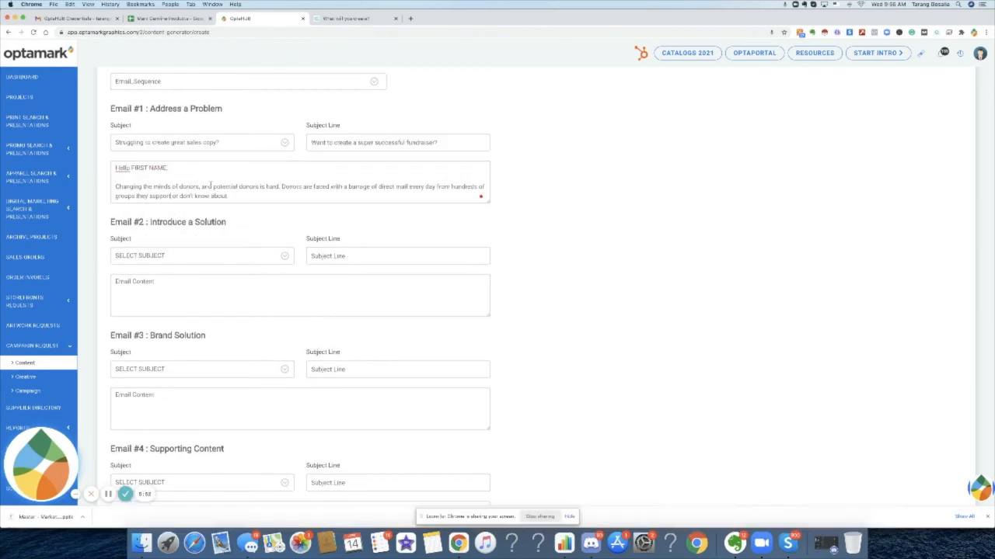
{"action": "scroll", "coordinate": [214, 245], "scroll_direction": "down", "scroll_amount": 2}
{"action": "scroll", "coordinate": [215, 248], "scroll_direction": "up", "scroll_amount": 3}
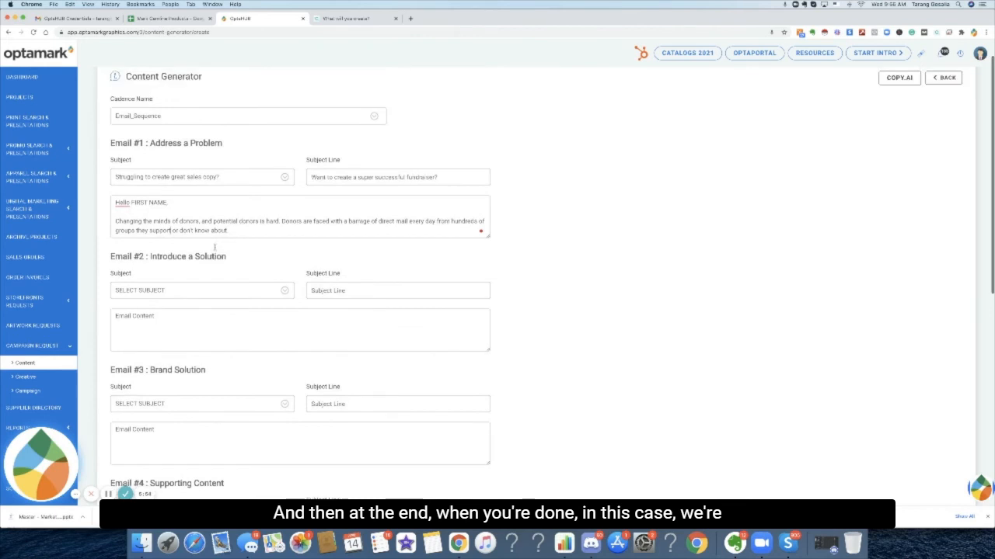
{"action": "scroll", "coordinate": [214, 247], "scroll_direction": "down", "scroll_amount": 5}
{"action": "scroll", "coordinate": [215, 247], "scroll_direction": "down", "scroll_amount": 6}
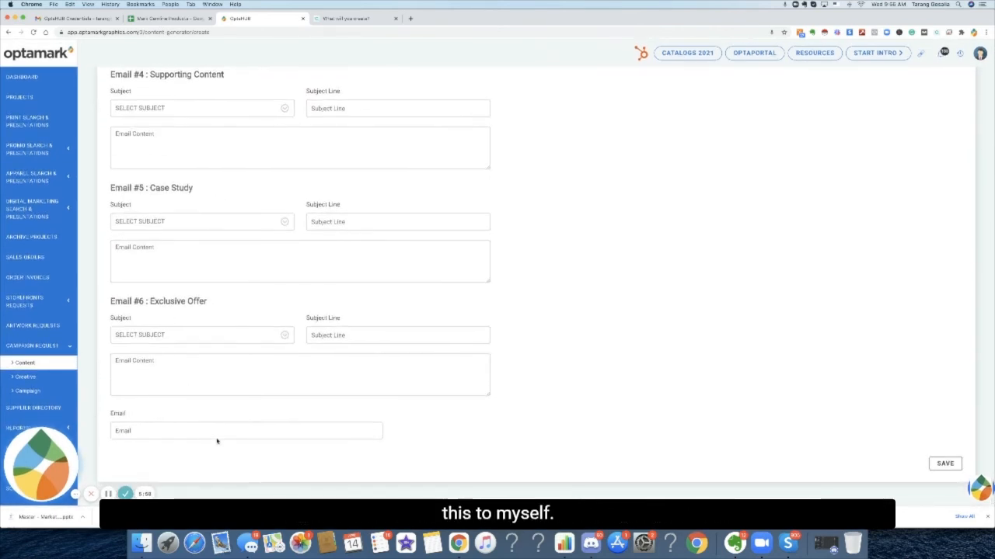
{"action": "left_click", "coordinate": [211, 432]}
{"action": "type", "text": "tara"}
{"action": "key", "text": "BackSpace"}
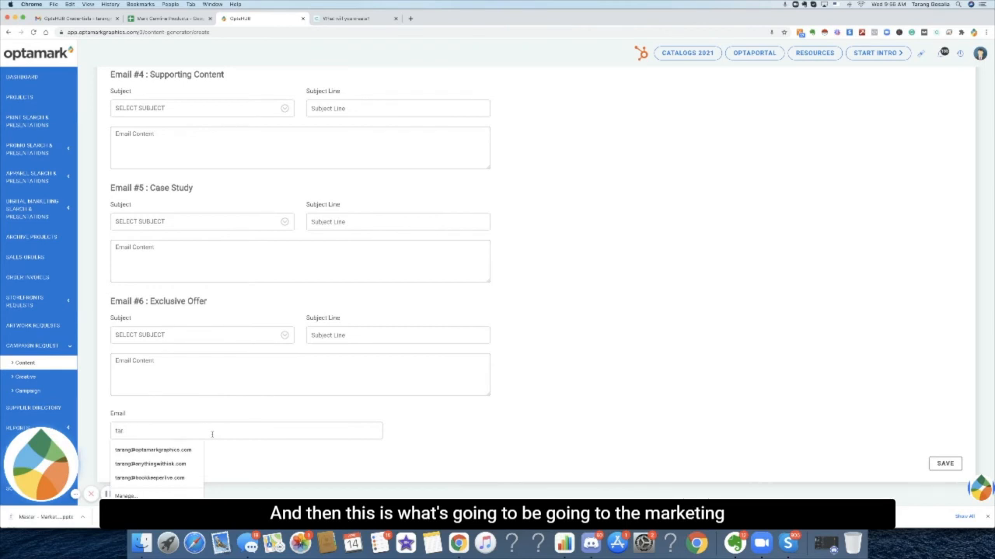
{"action": "left_click", "coordinate": [225, 449]}
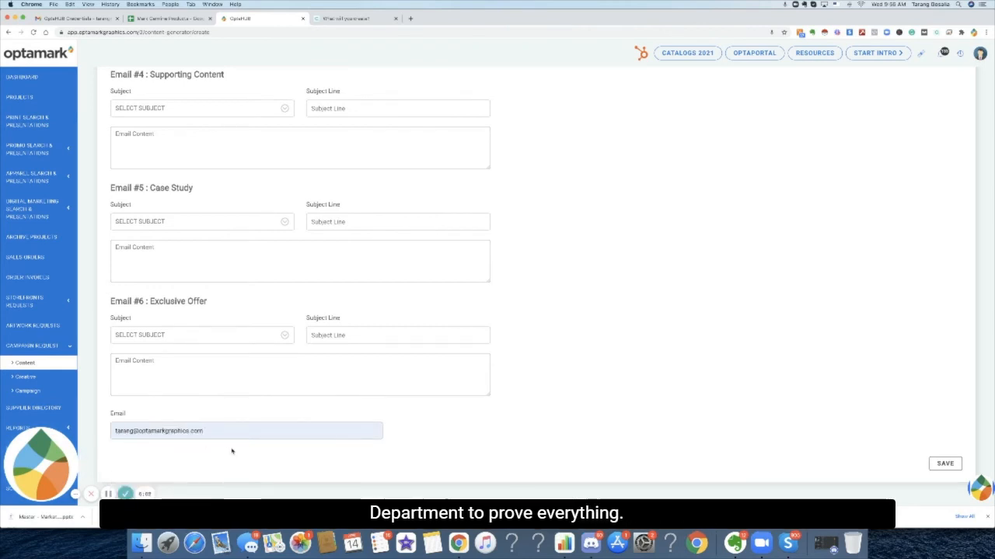
{"action": "left_click", "coordinate": [943, 464]}
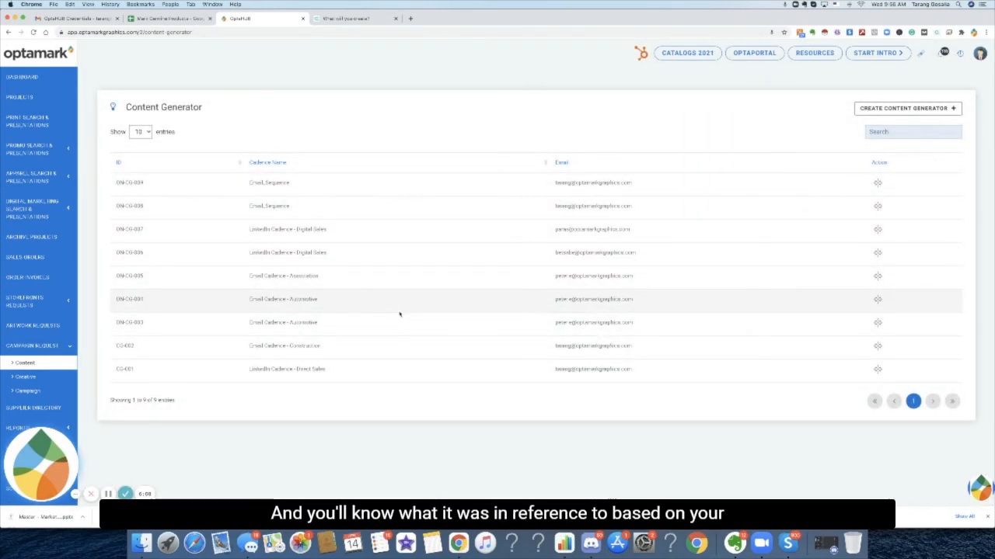
Check the Gmail inbox and the Copy.ai tab for the incoming sequence content.
{"action": "left_click", "coordinate": [51, 23]}
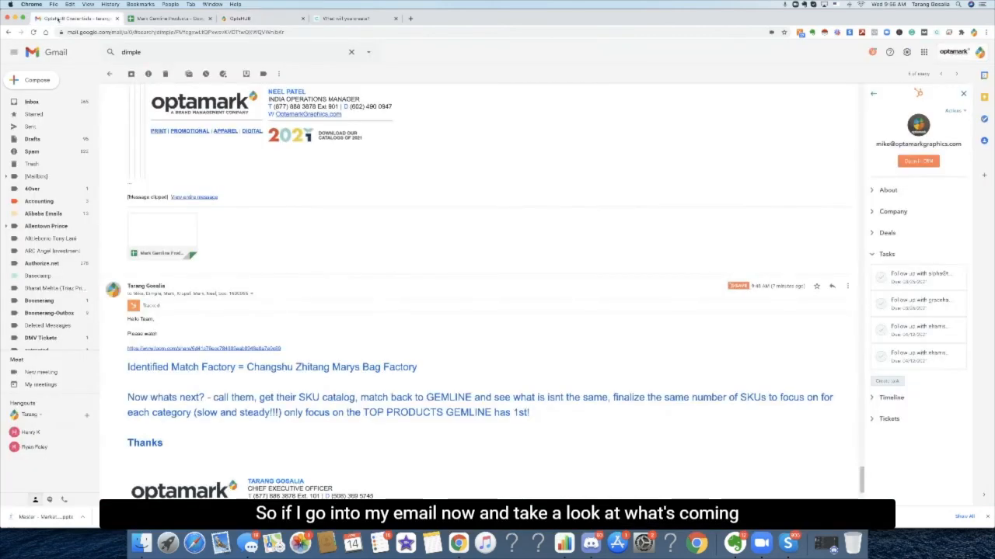
{"action": "left_click", "coordinate": [61, 106]}
{"action": "left_click", "coordinate": [61, 107]}
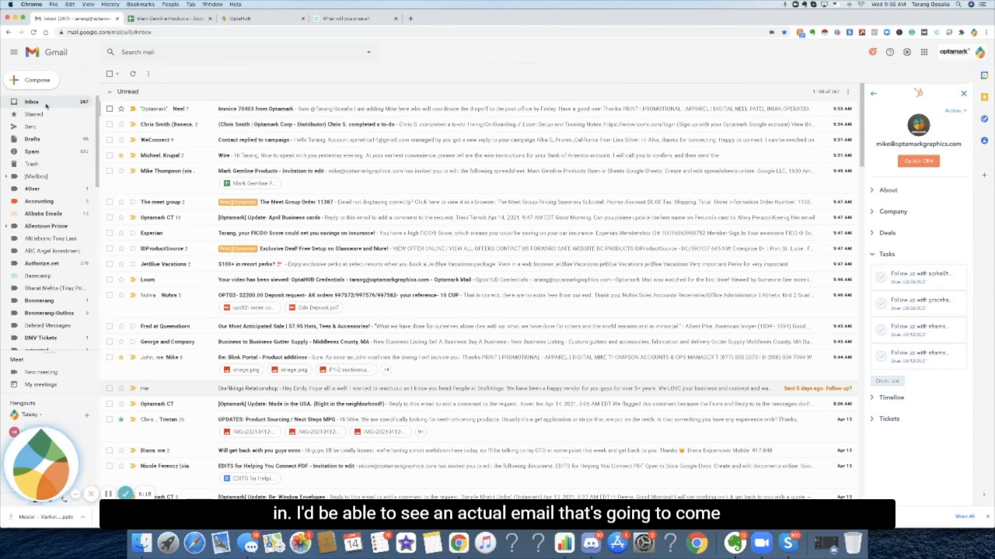
{"action": "left_click", "coordinate": [348, 19]}
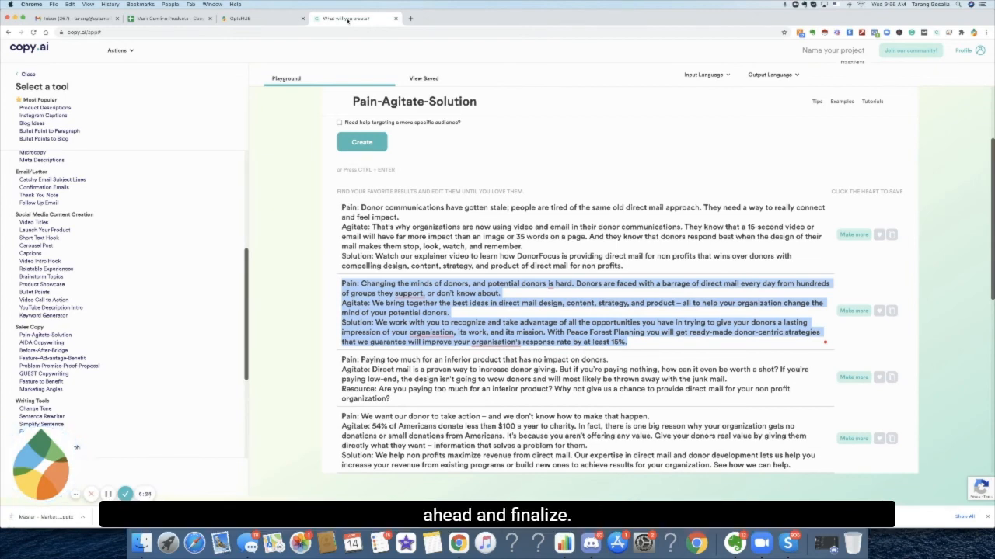
{"action": "left_click", "coordinate": [78, 17]}
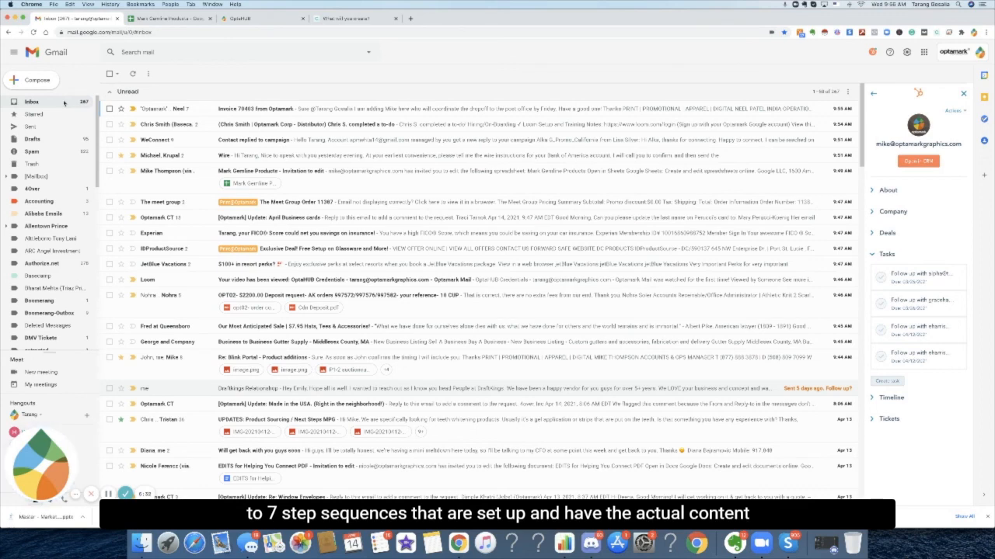
Open the newest saved Email_Sequence entry in the Content Generator list to view it.
{"action": "left_click", "coordinate": [270, 21]}
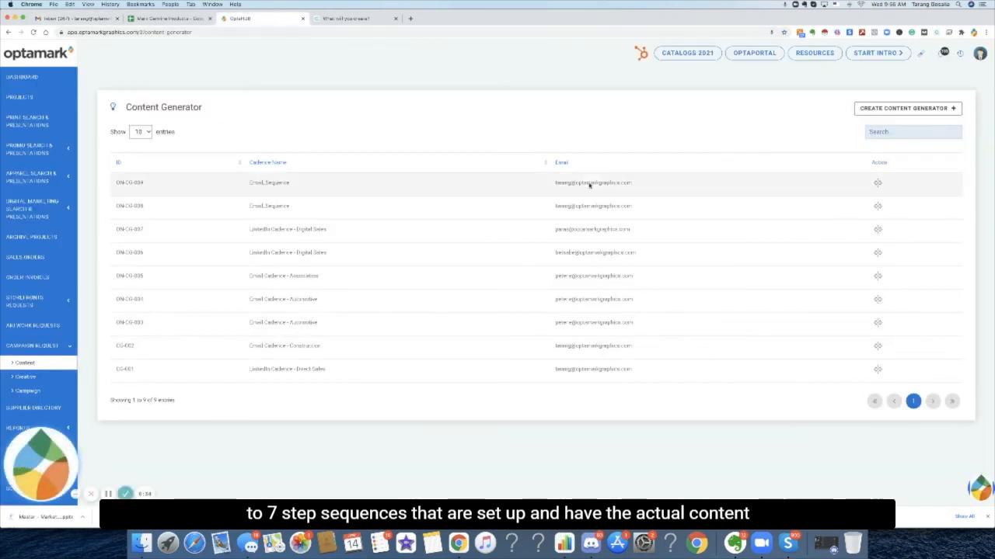
{"action": "left_click", "coordinate": [877, 182]}
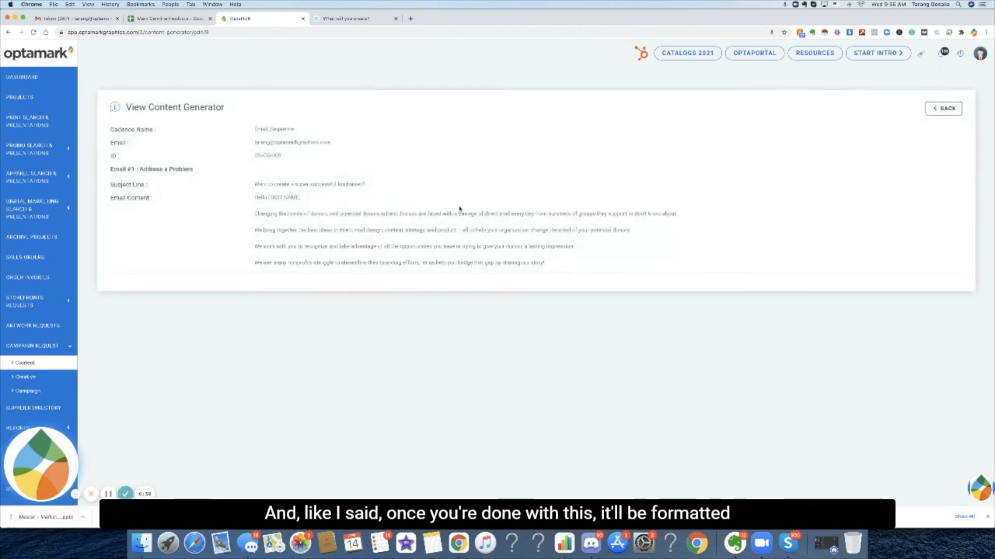
Select the entry's full content and open the print preview, then cancel it.
{"action": "left_click_drag", "start_coordinate": [583, 272], "coordinate": [116, 124]}
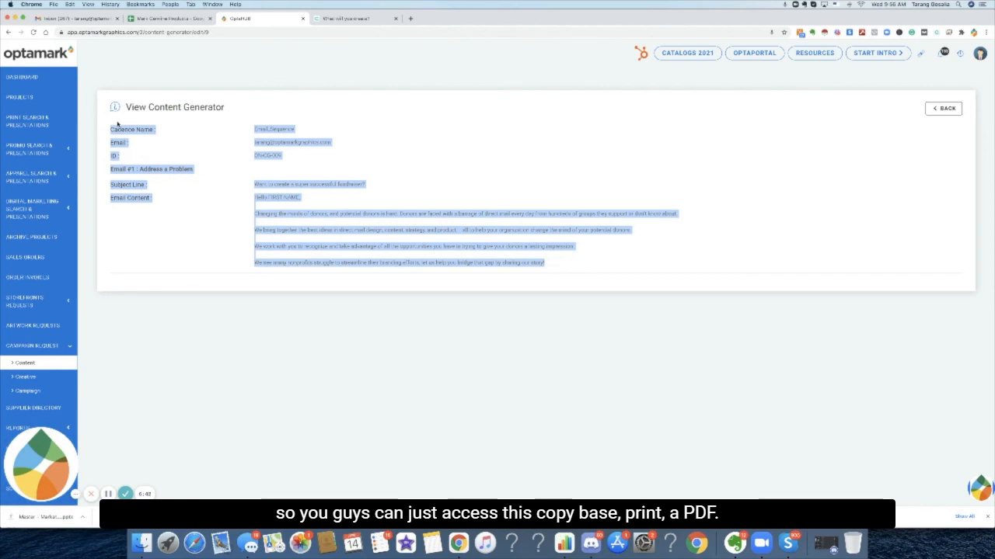
{"action": "key", "text": "super+p"}
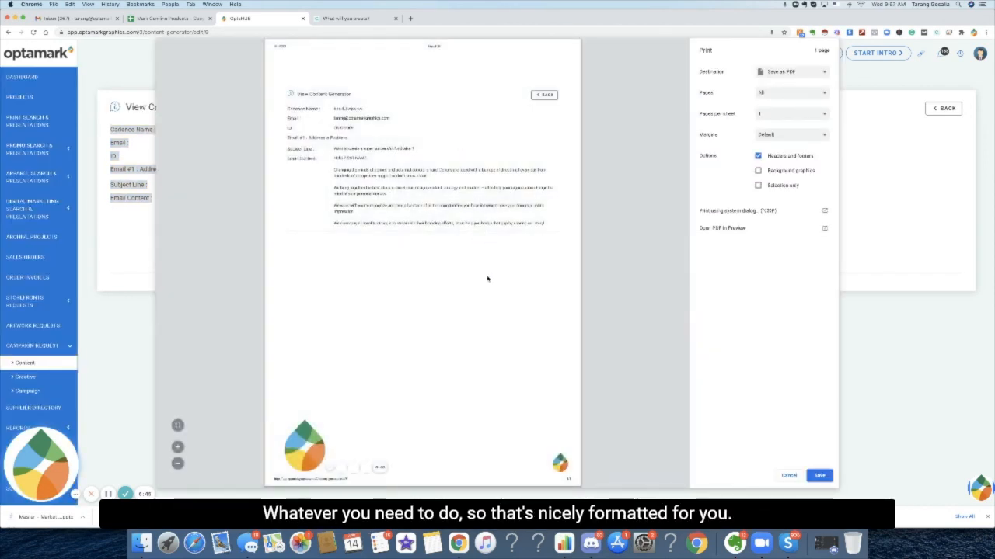
{"action": "left_click", "coordinate": [795, 475]}
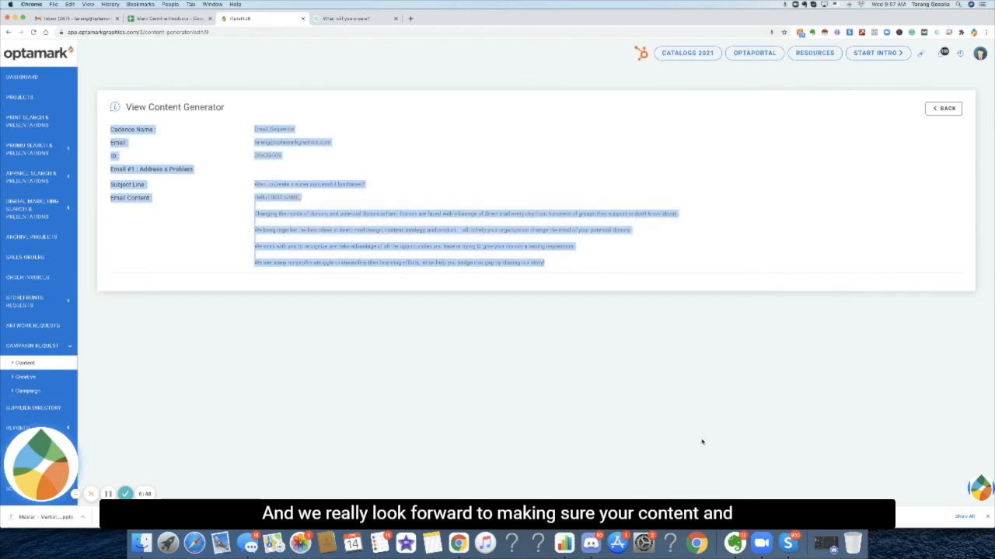